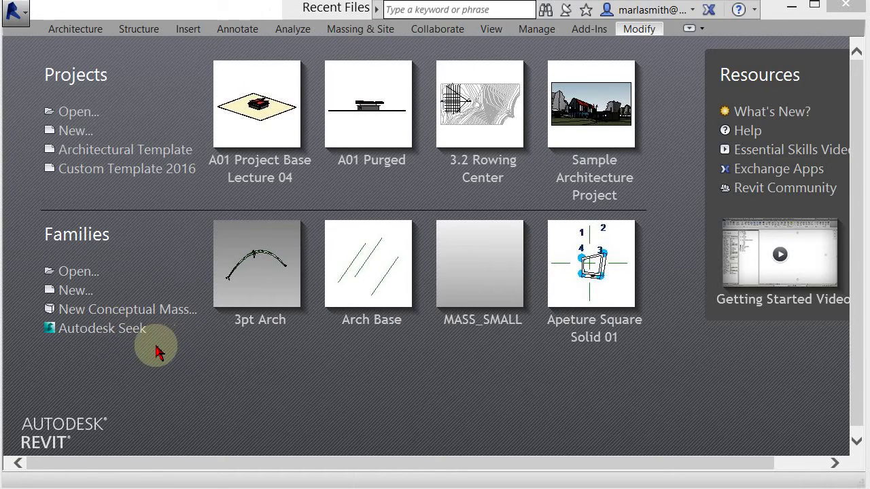
Step: Create a new family from the Generic Model Adaptive.rft template
left_click(75, 292)
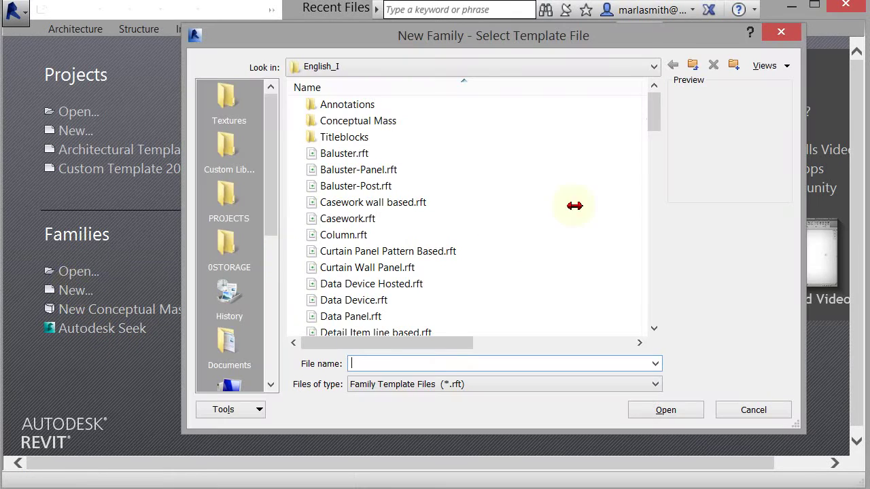
left_click(654, 330)
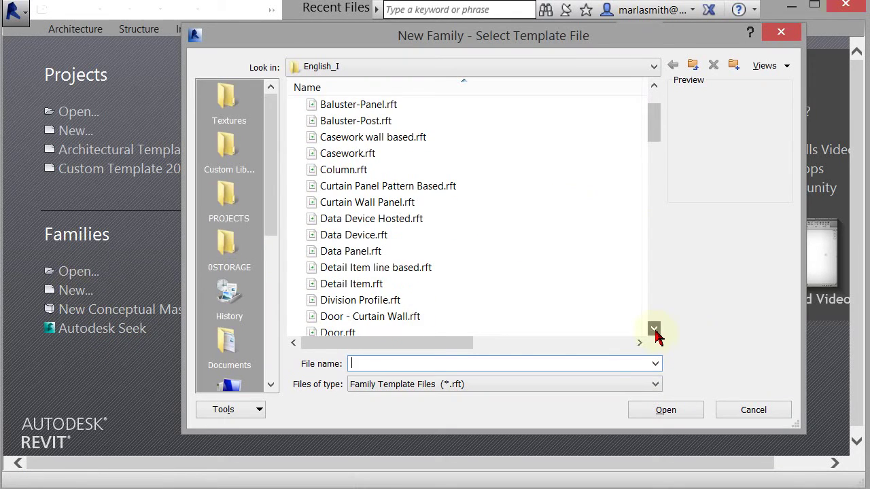
left_click(655, 330)
left_click(654, 330)
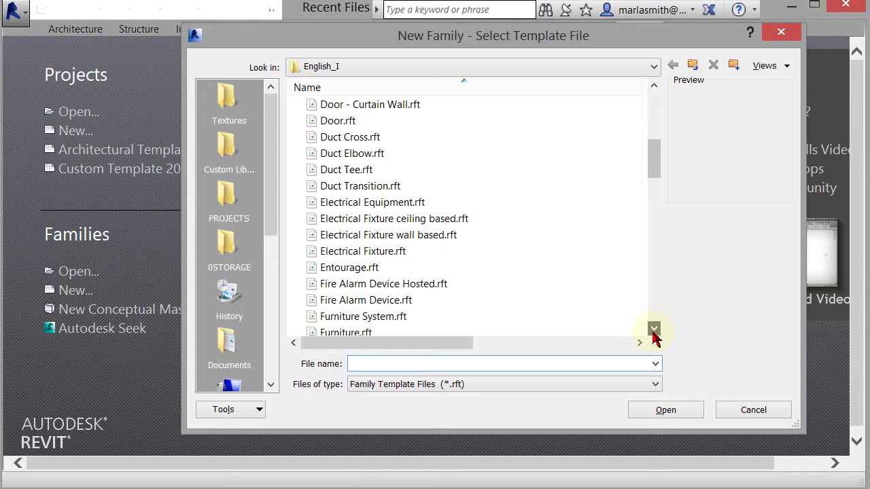
left_click(654, 330)
left_click(383, 251)
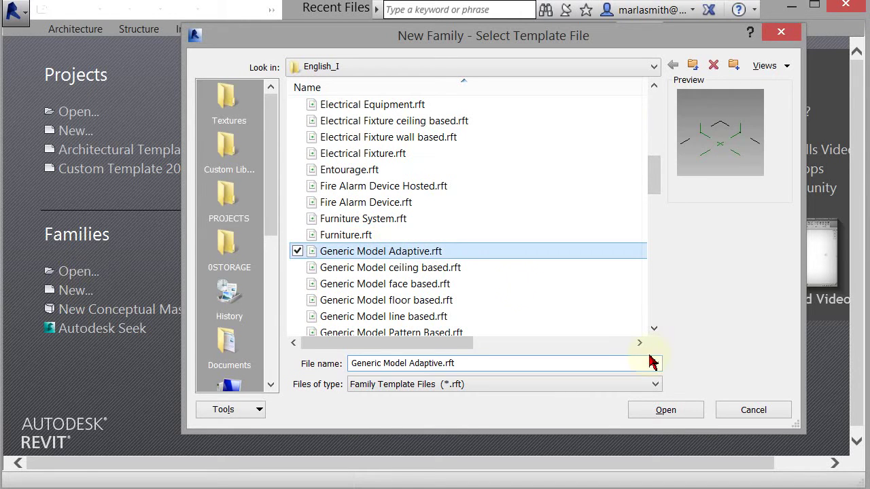
left_click(666, 410)
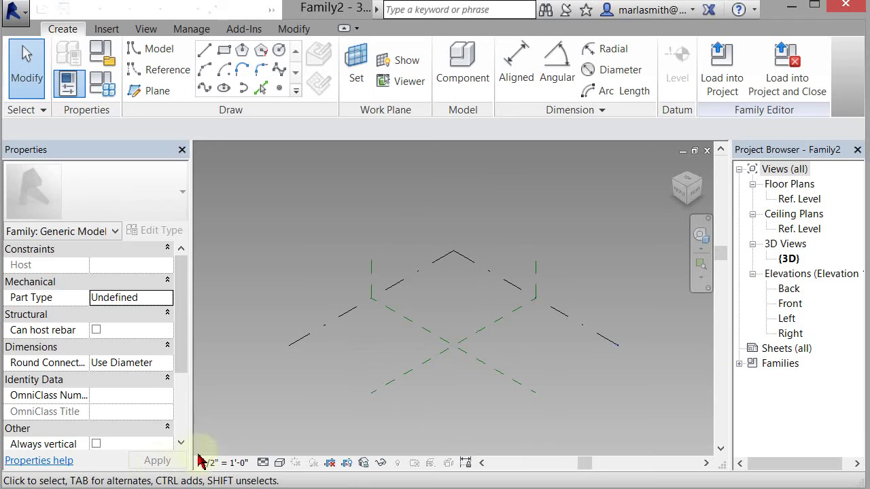
Step: Set the 3D view's Graphic Display Options background to None for plain white
left_click(280, 462)
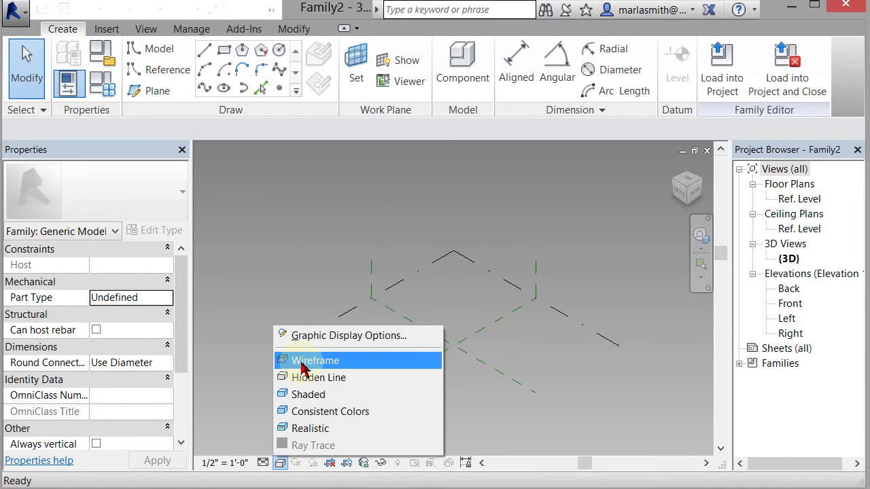
left_click(292, 336)
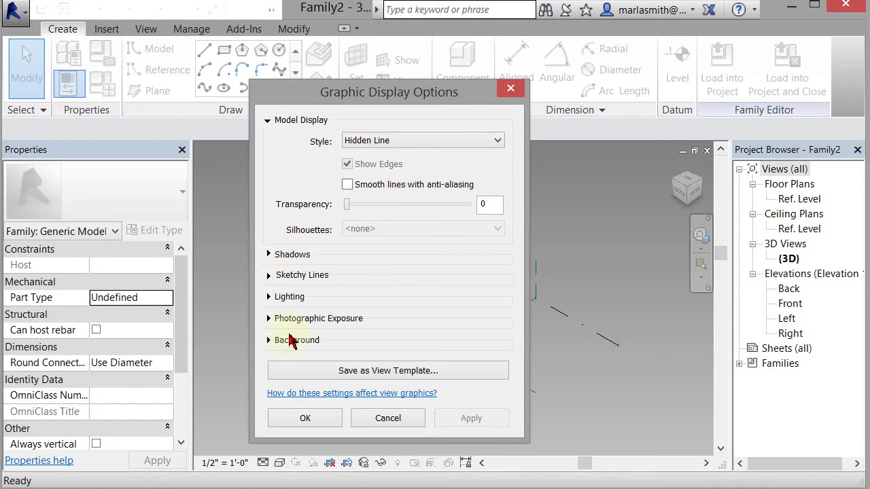
left_click(268, 343)
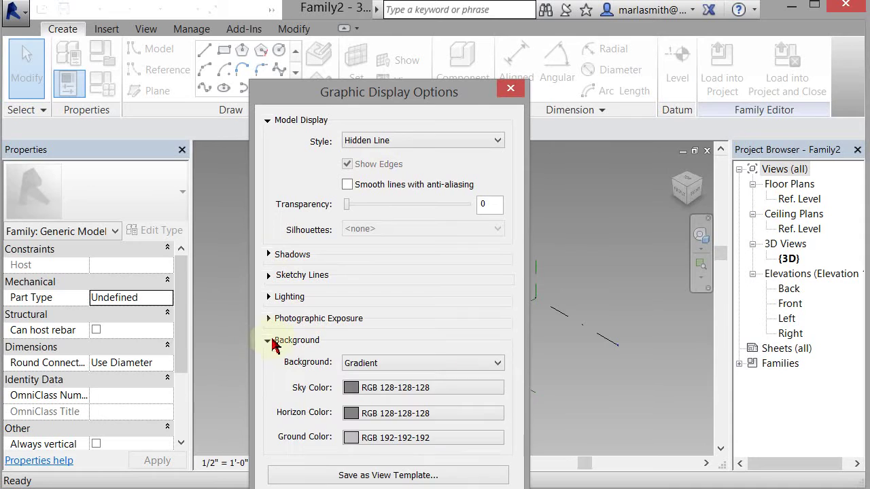
left_click(355, 363)
left_click(359, 377)
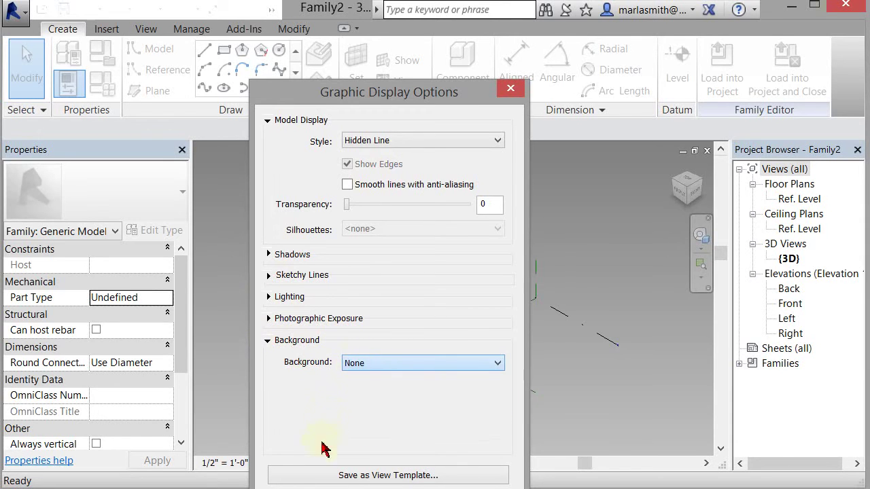
key("Return")
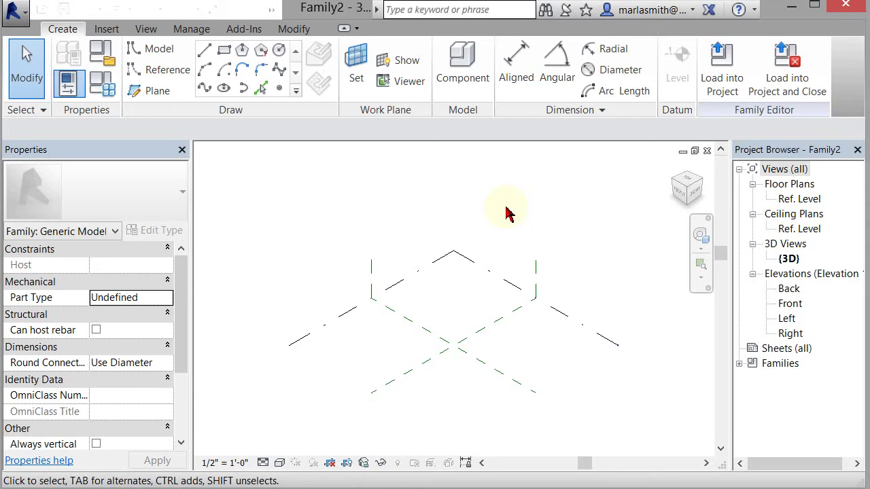
Step: Place four reference points left, above, right and below the plane intersection in a diamond
scroll(439, 388, "up", 2)
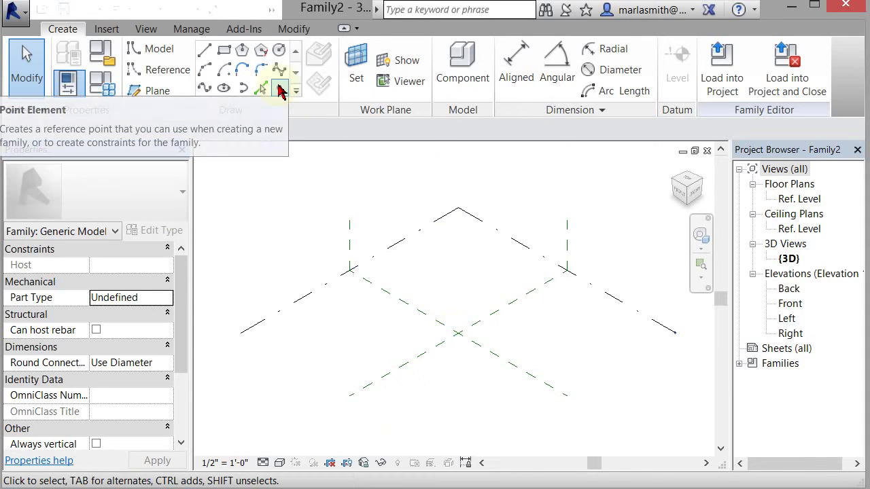
left_click(279, 89)
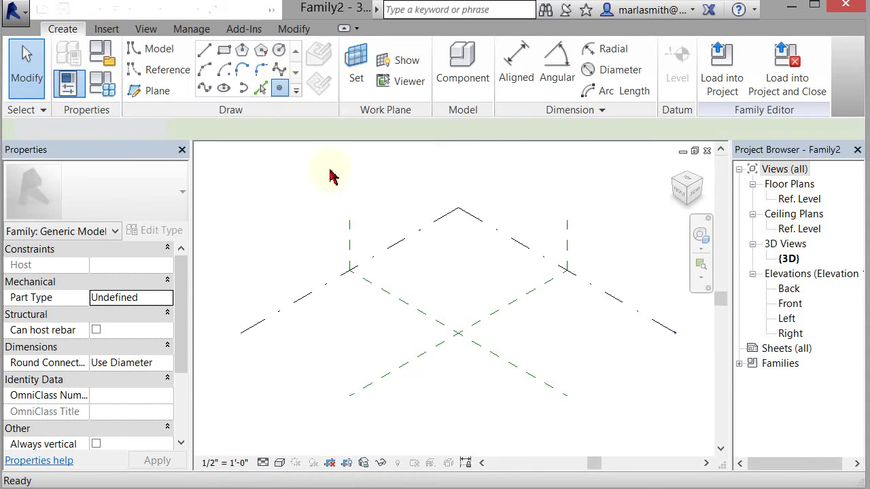
left_click(412, 342)
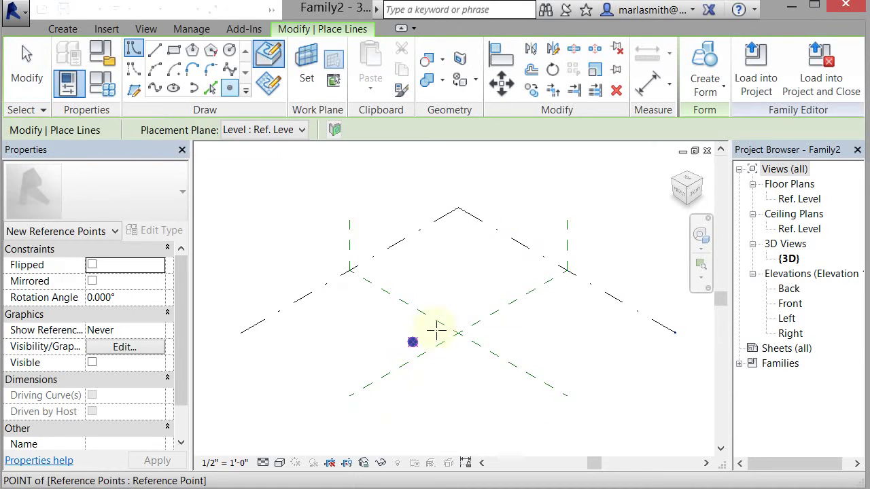
left_click(458, 309)
left_click(472, 316)
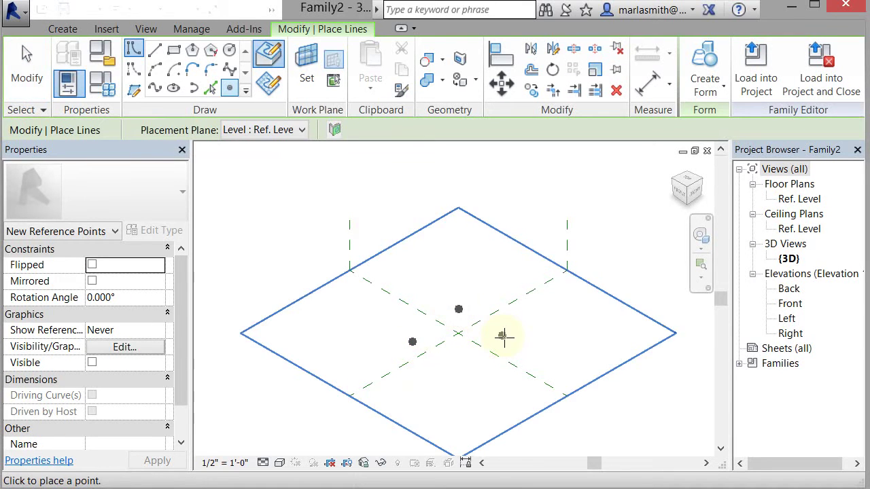
left_click(462, 366)
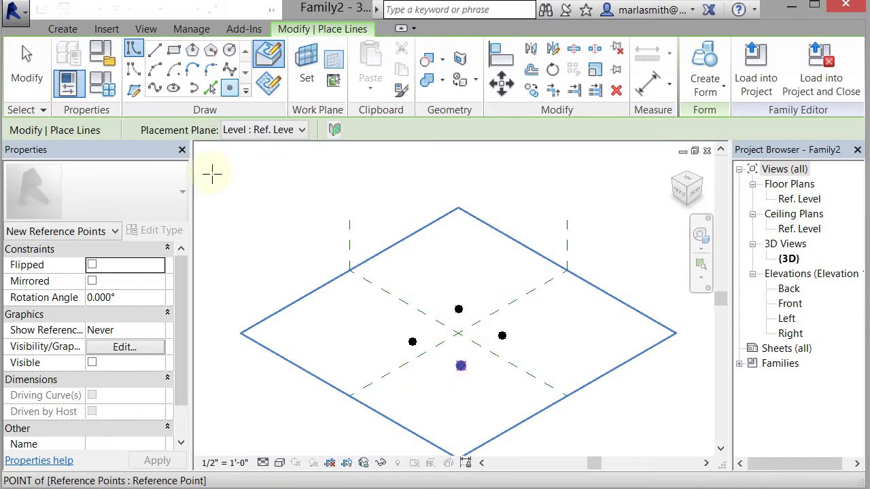
left_click(35, 65)
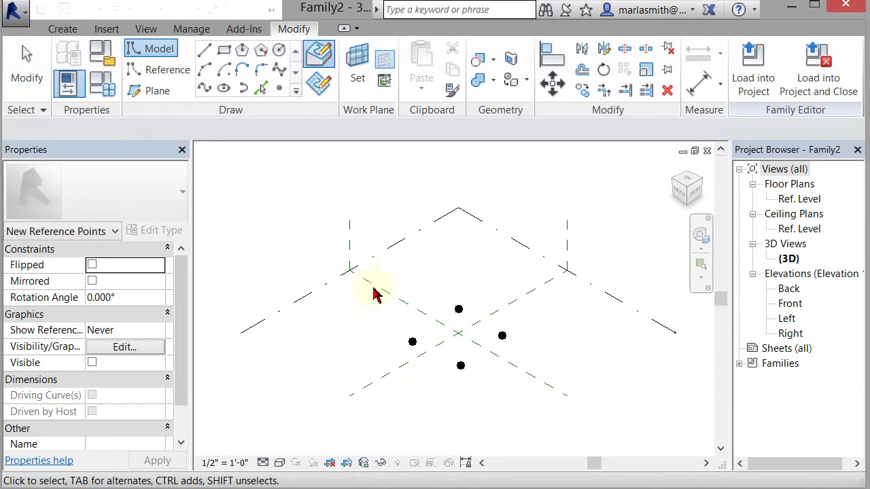
Step: Make all four reference points adaptive, numbered 1 to 4, viewed from above
key("Escape")
left_click_drag(365, 293, 523, 387)
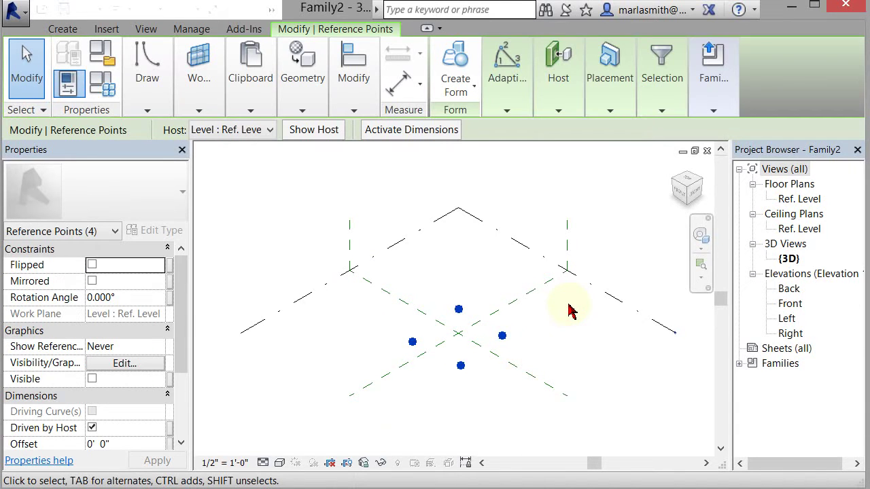
left_click(510, 105)
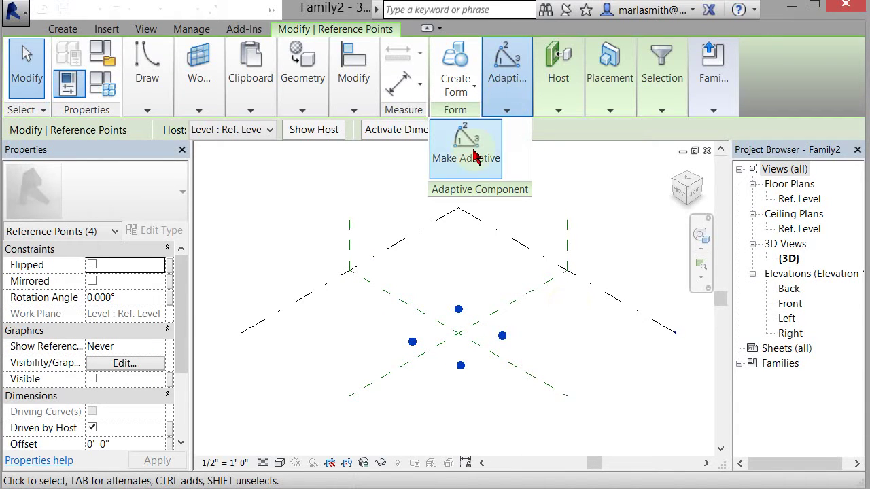
left_click(501, 424)
middle_click_drag(500, 424, 476, 358, "shift")
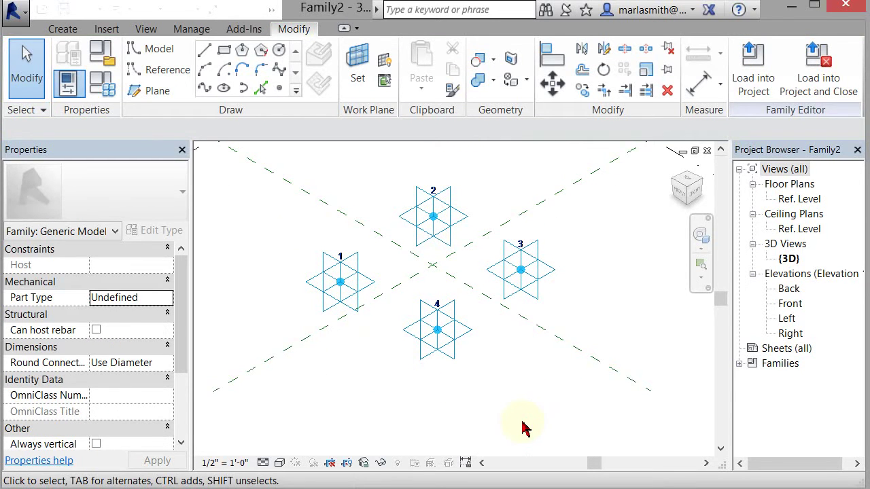
middle_click_drag(523, 407, 524, 400, "shift")
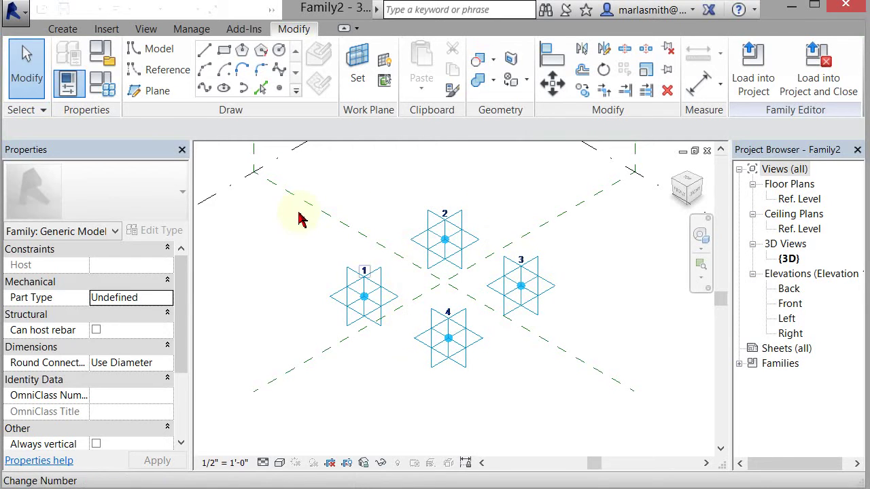
Step: With 3D snapping, draw lines through adaptive points 1, 2, 3, 4 and back to 1
left_click(166, 71)
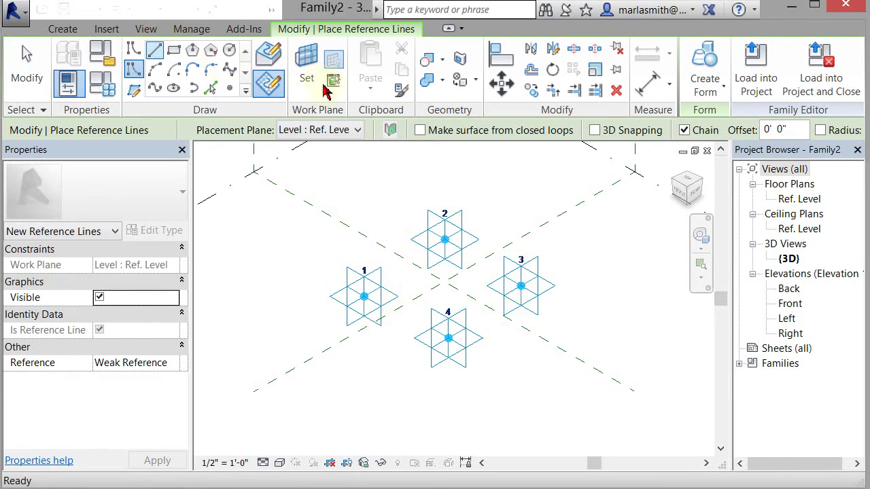
key("l")
key("i")
left_click(595, 129)
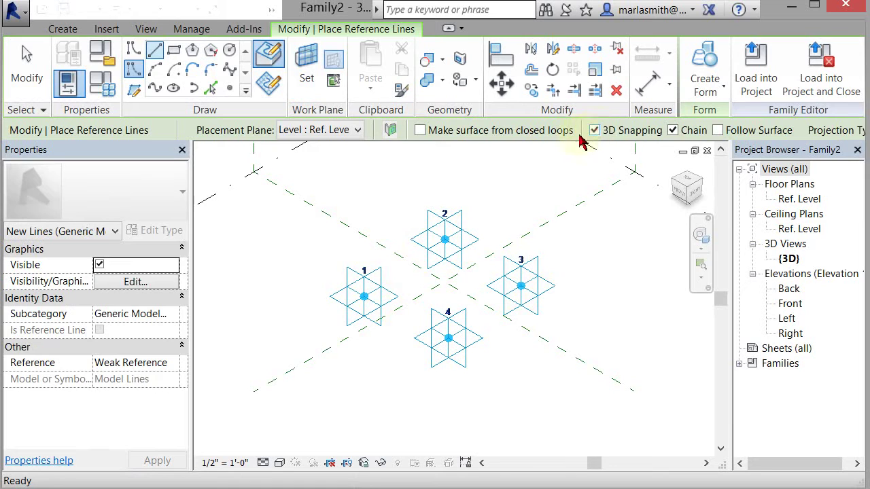
left_click(363, 297)
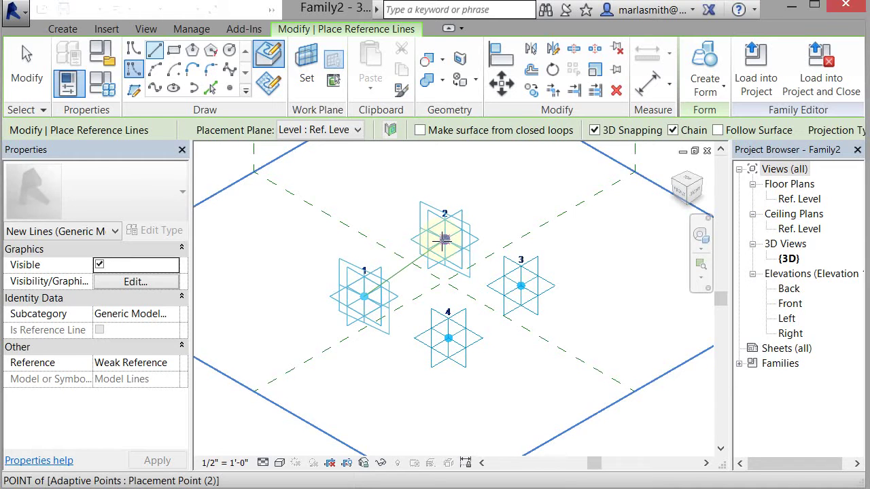
left_click(444, 239)
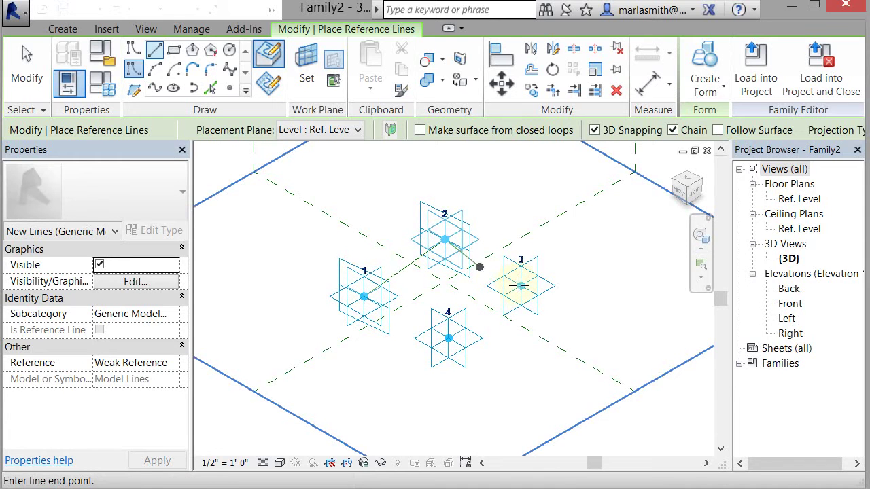
left_click(520, 285)
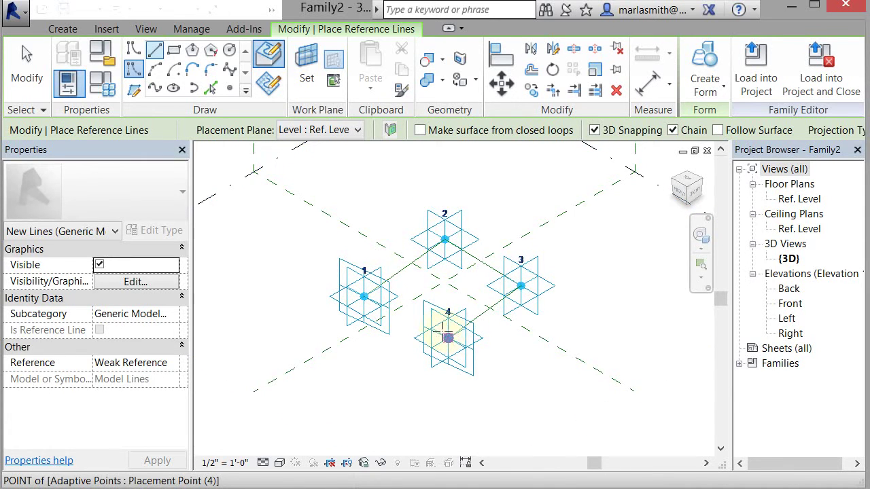
left_click(448, 338)
left_click(364, 296)
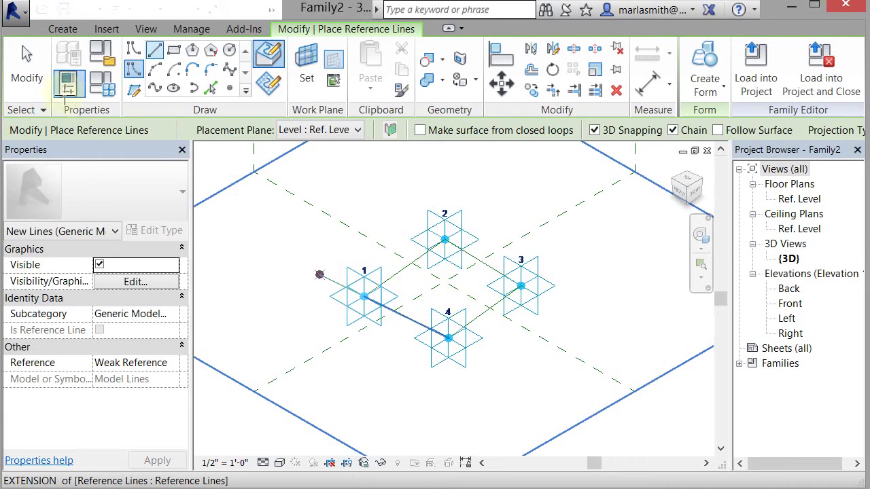
left_click(31, 65)
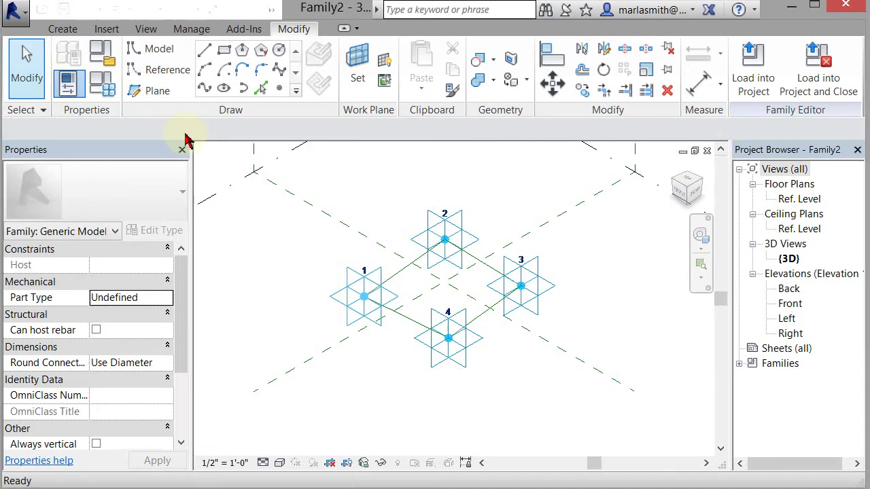
Step: Host a new reference point at the midpoint of the point 1–2 line and select it
key("Tab")
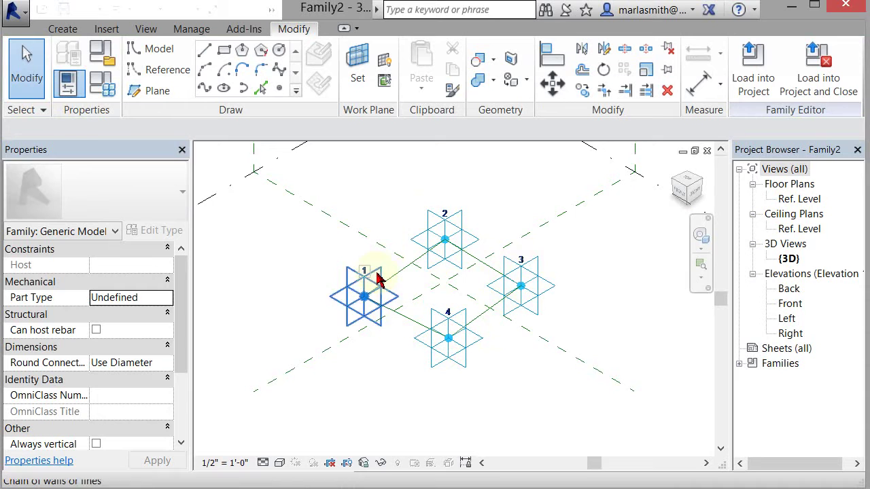
left_click(387, 301)
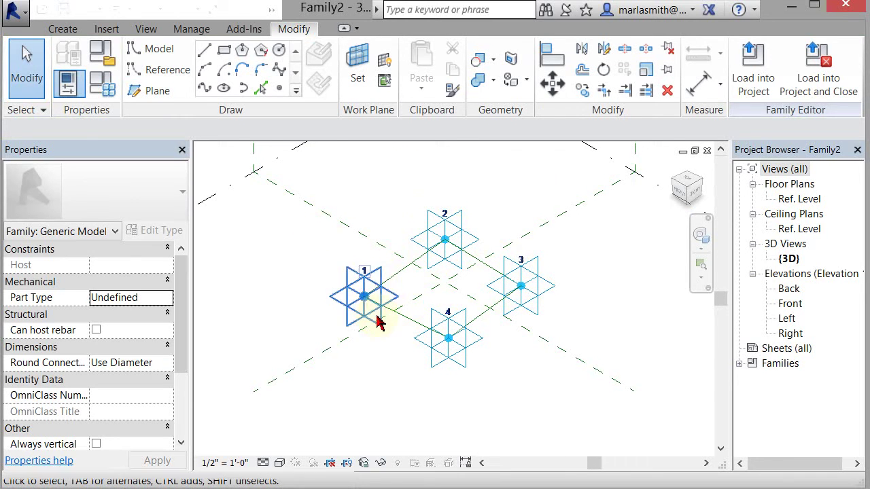
scroll(415, 272, "up", 3)
scroll(415, 270, "up", 2)
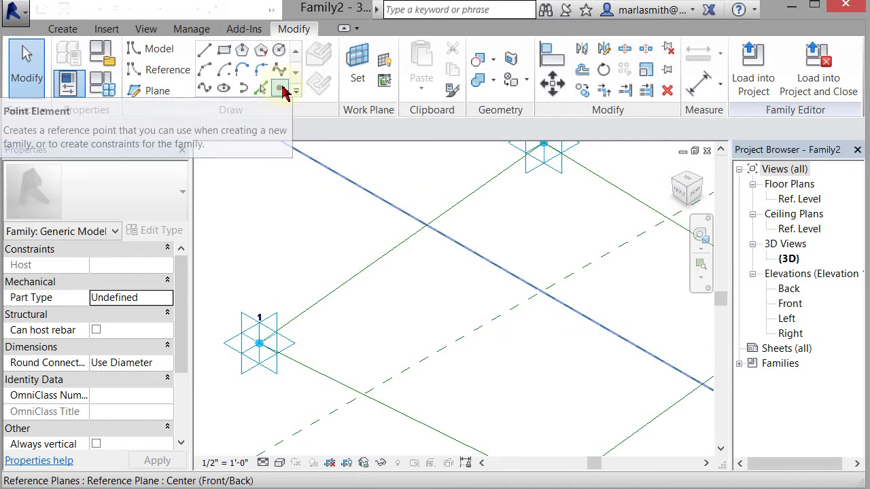
left_click(281, 89)
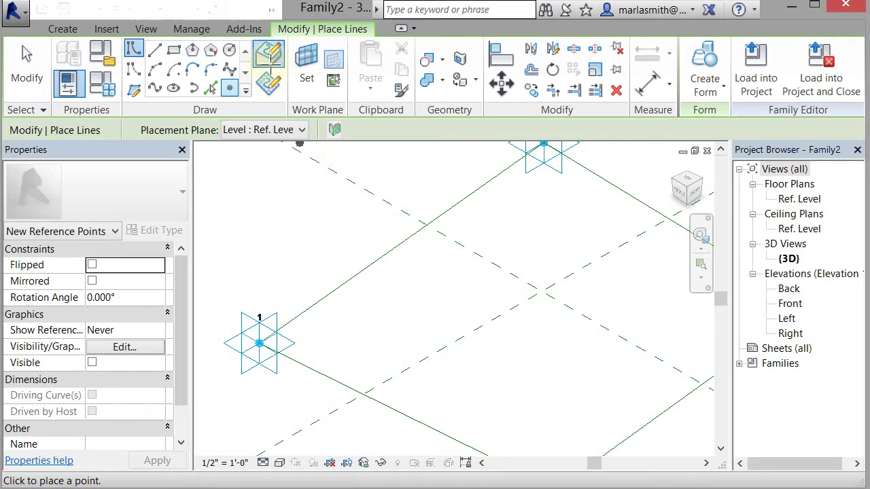
left_click(270, 60)
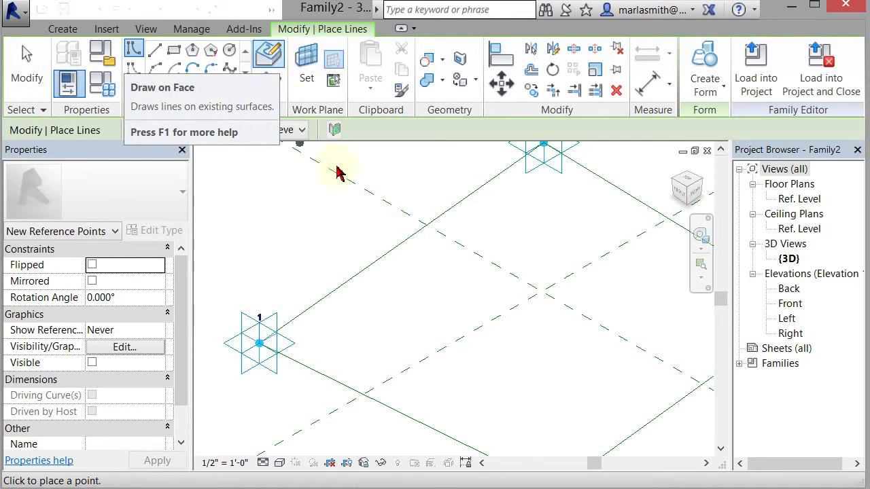
left_click(402, 243)
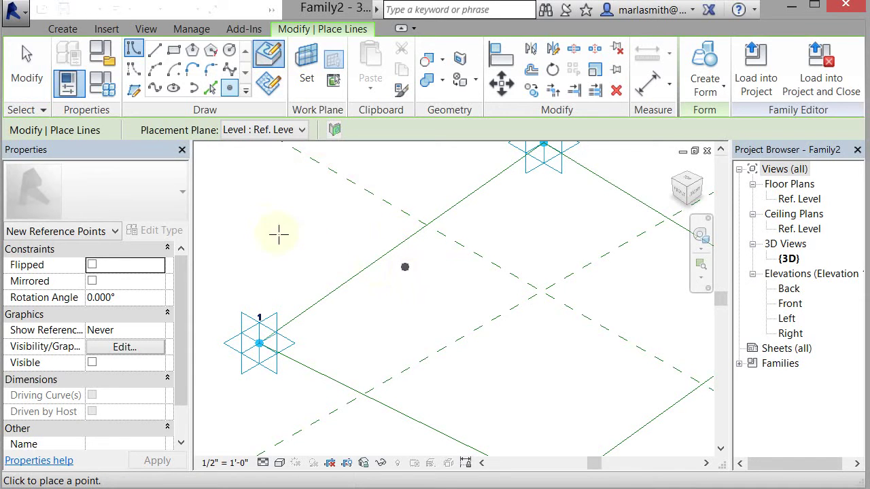
left_click(27, 56)
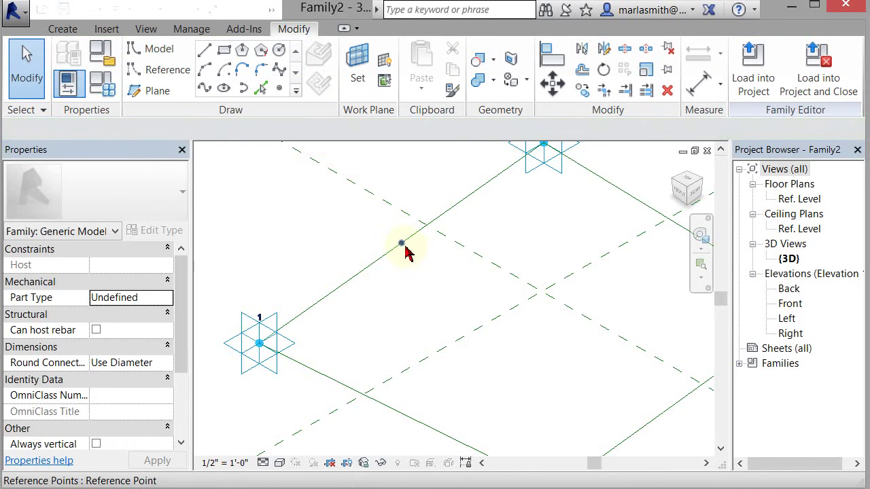
scroll(406, 253, "up", 3)
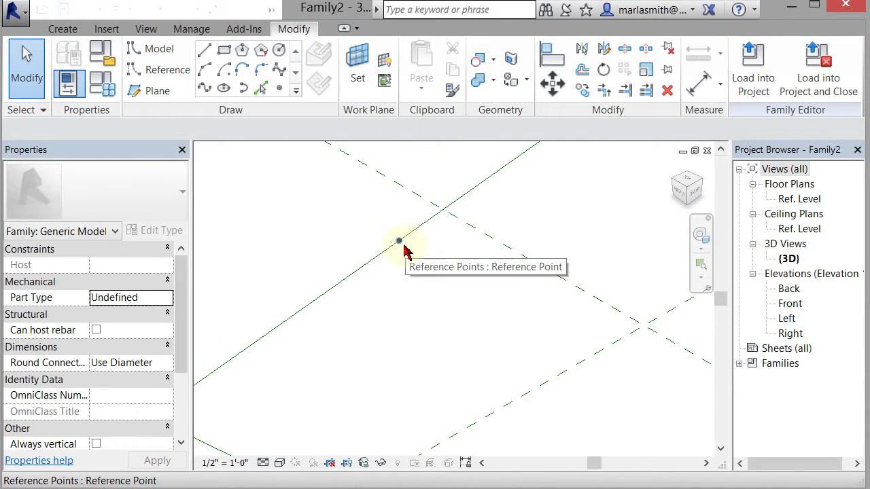
left_click(399, 242)
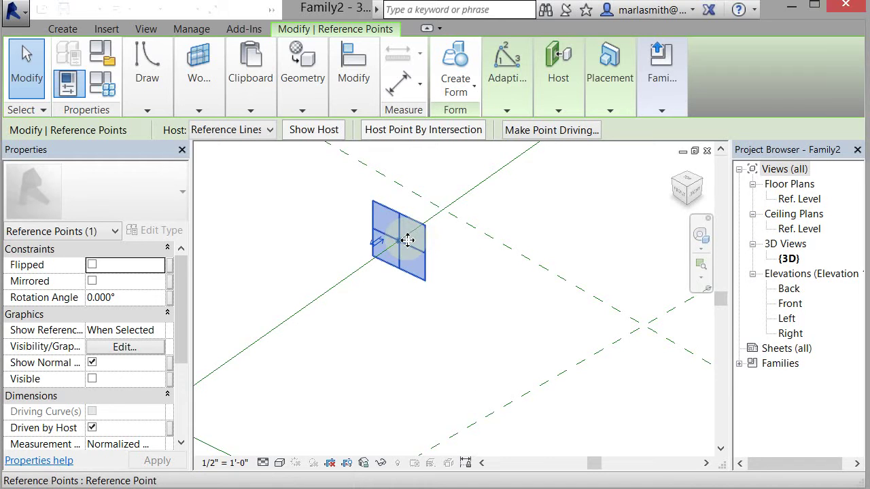
Step: Slide the hosted point along its line and draw a reference line out from it
left_click_drag(408, 239, 447, 258)
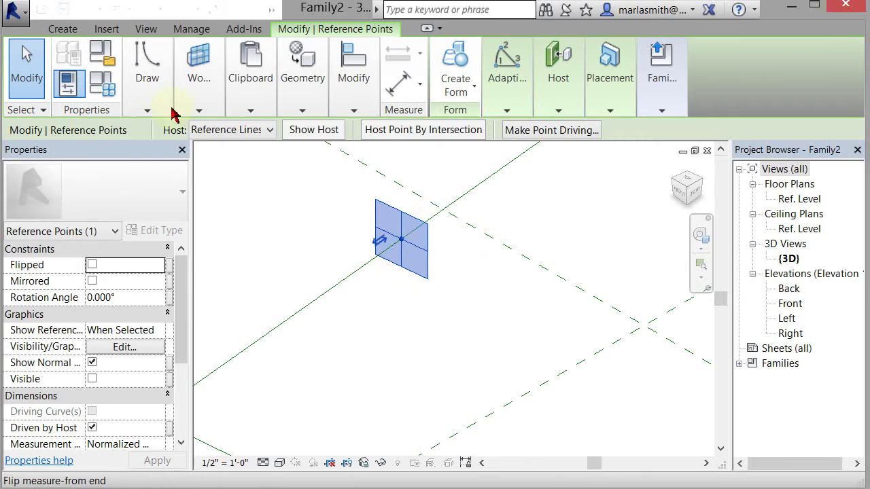
mouse_move(152, 105)
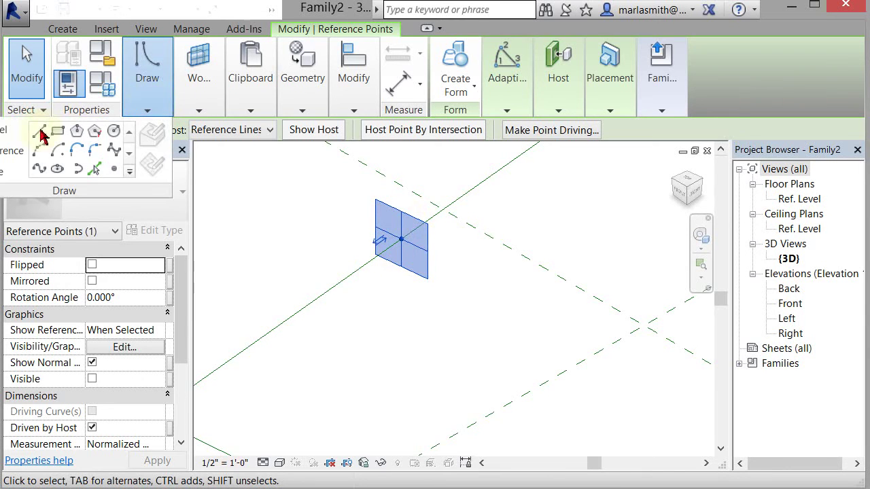
left_click(14, 150)
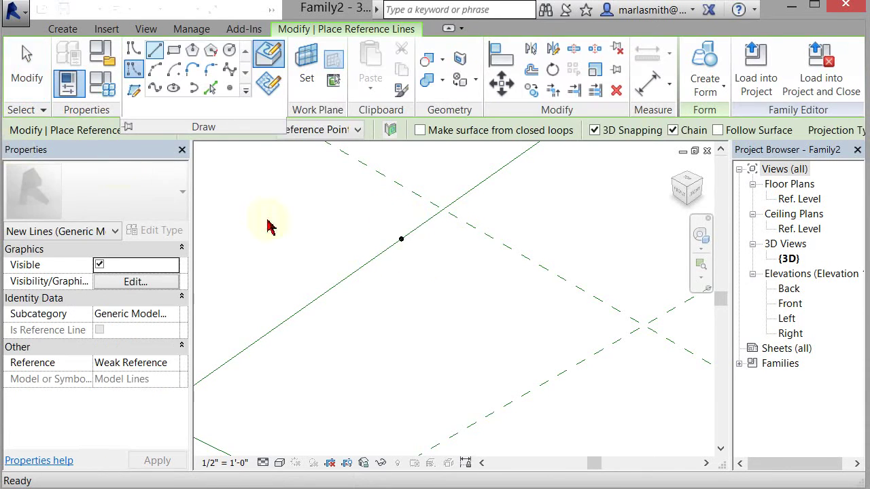
left_click(401, 238)
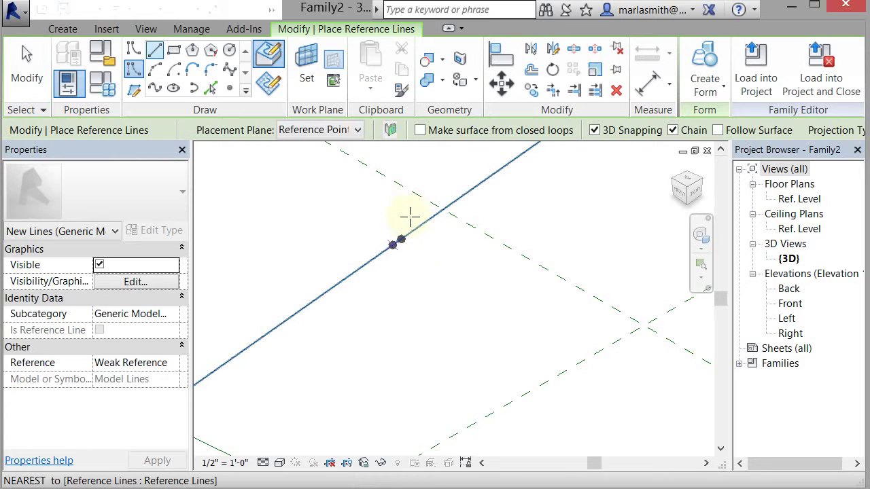
left_click(325, 153)
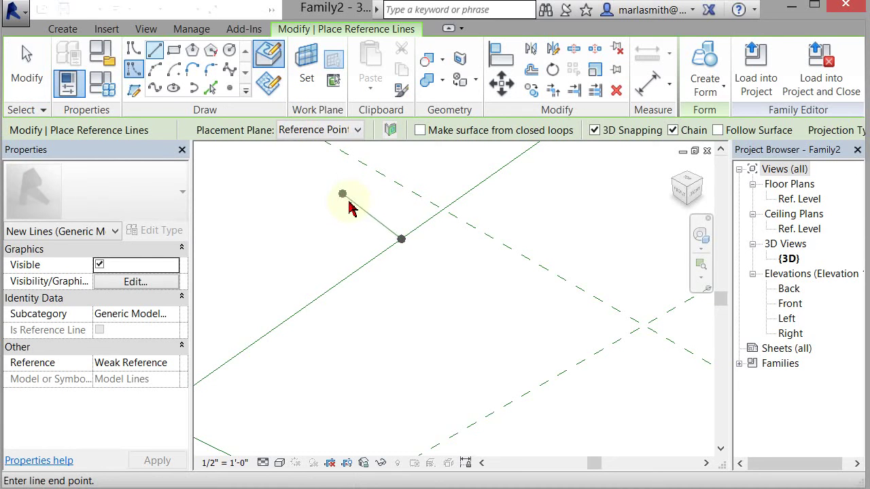
Step: Cancel the stray reference line, switch to Draw on Work Plane, and reselect the hosted point
key("Escape")
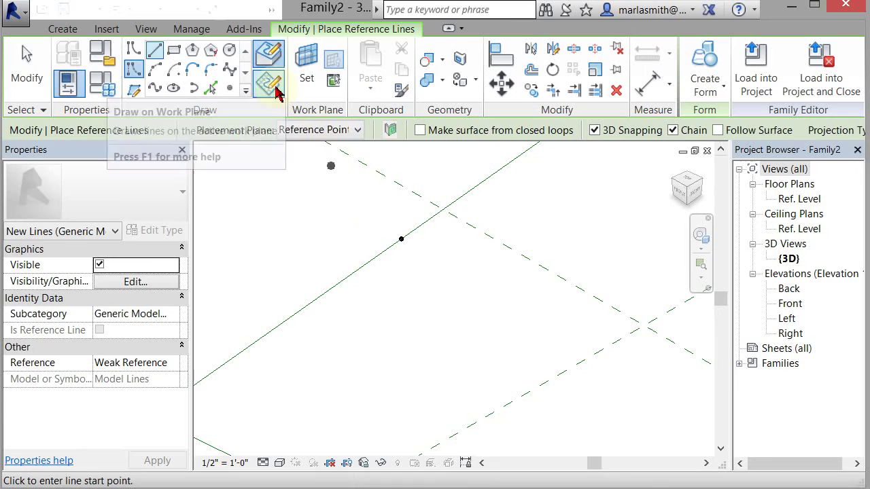
left_click(277, 90)
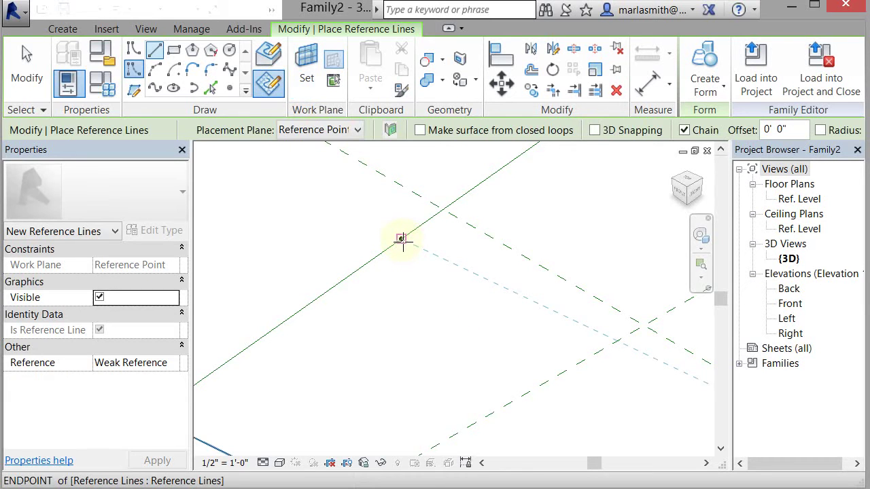
left_click(26, 64)
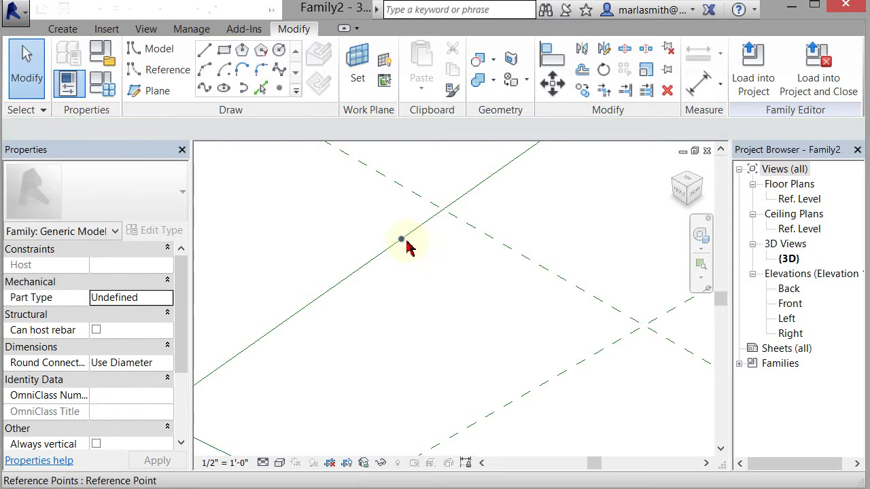
left_click(452, 277)
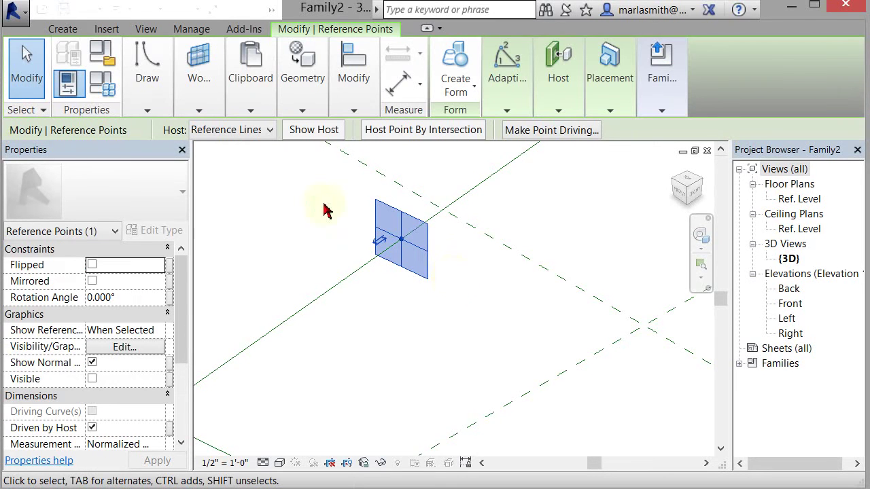
left_click(147, 68)
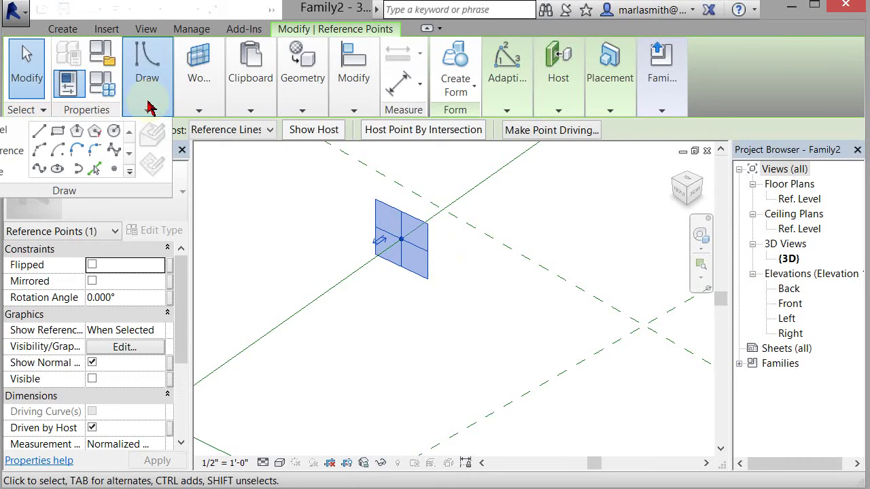
Step: Sketch a closed rectangle of reference lines on the point's plane, starting at the point
left_click(10, 155)
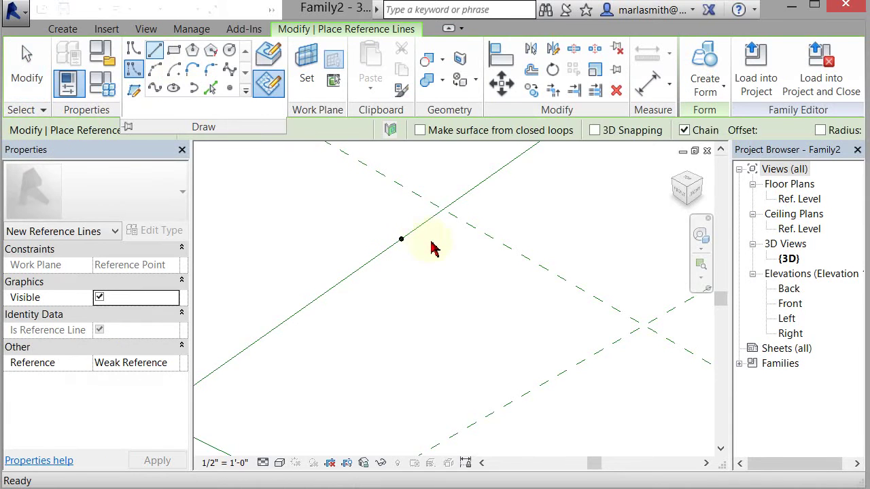
left_click(401, 239)
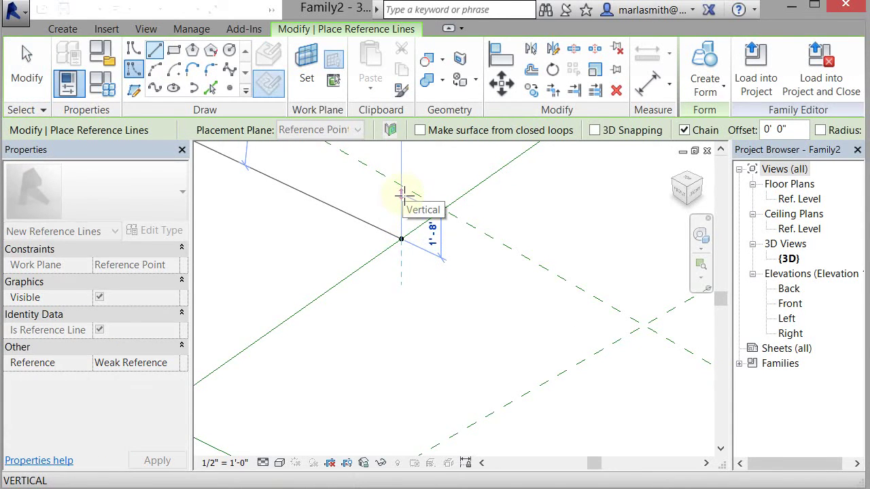
left_click(401, 195)
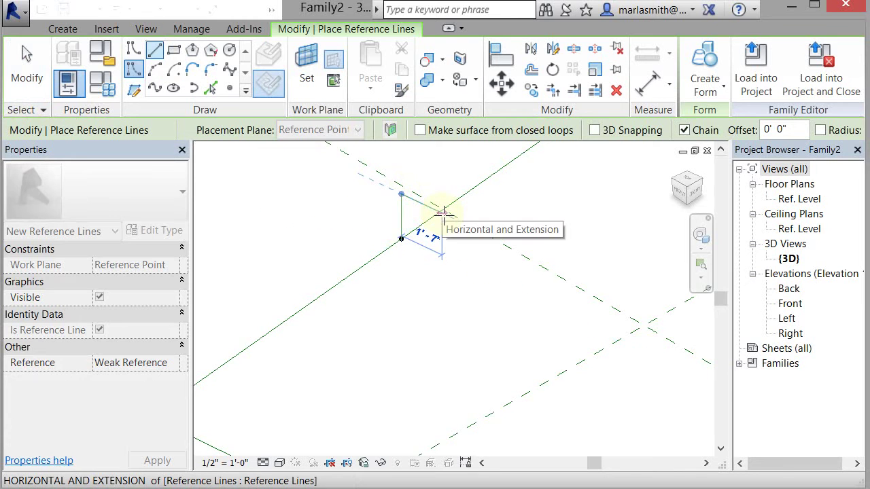
left_click(449, 218)
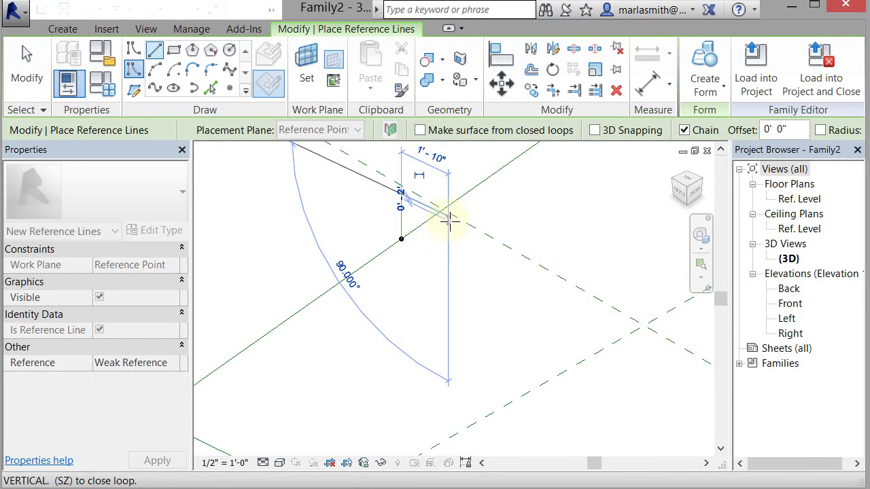
left_click(448, 262)
left_click(401, 239)
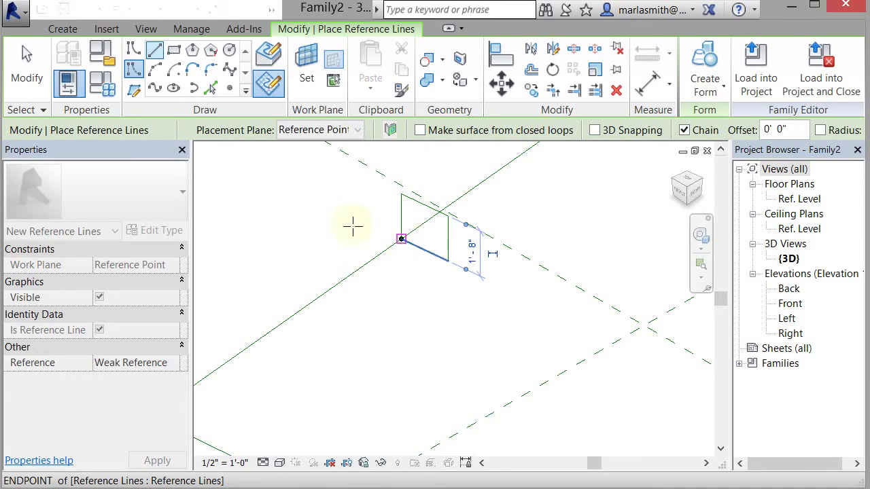
left_click(26, 72)
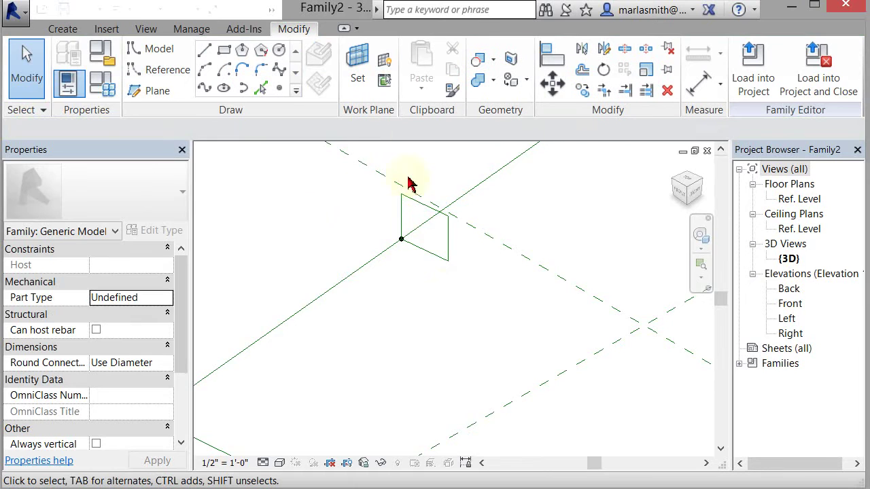
scroll(431, 195, "up", 2)
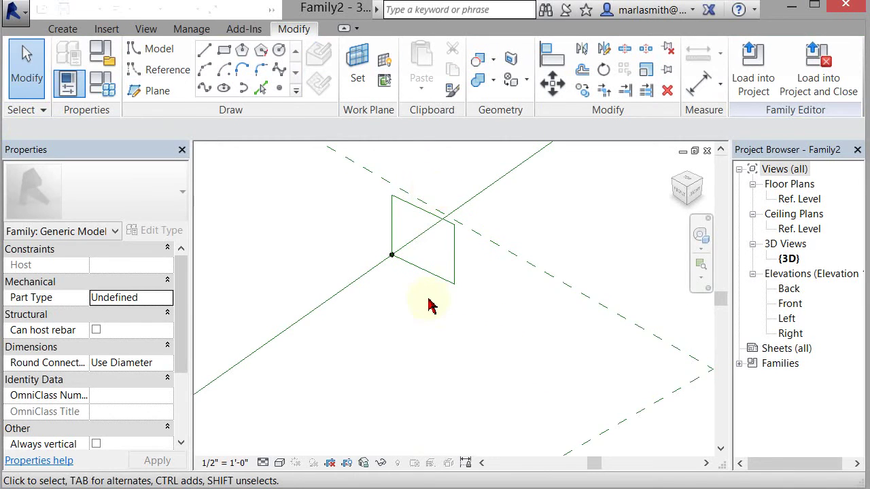
key("Tab")
Step: Make the profile's 1'-8" and 1'-10" temporary dimensions permanent, then select both
key("Tab")
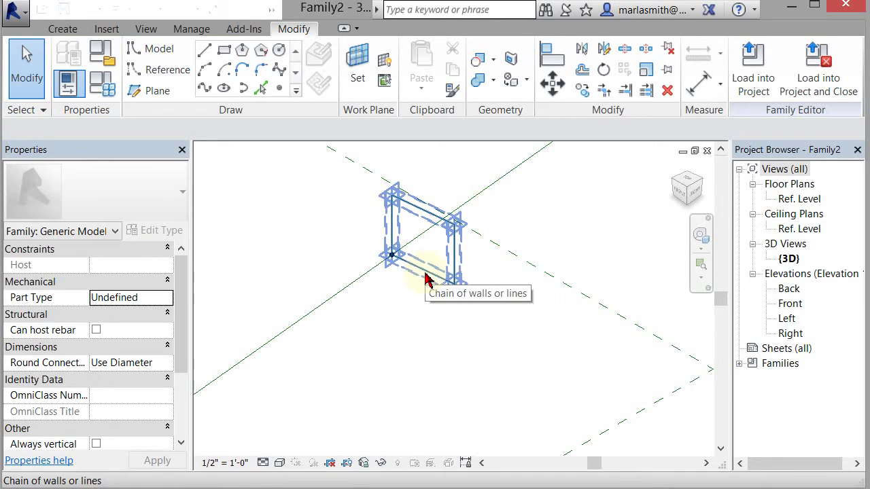
key("Tab")
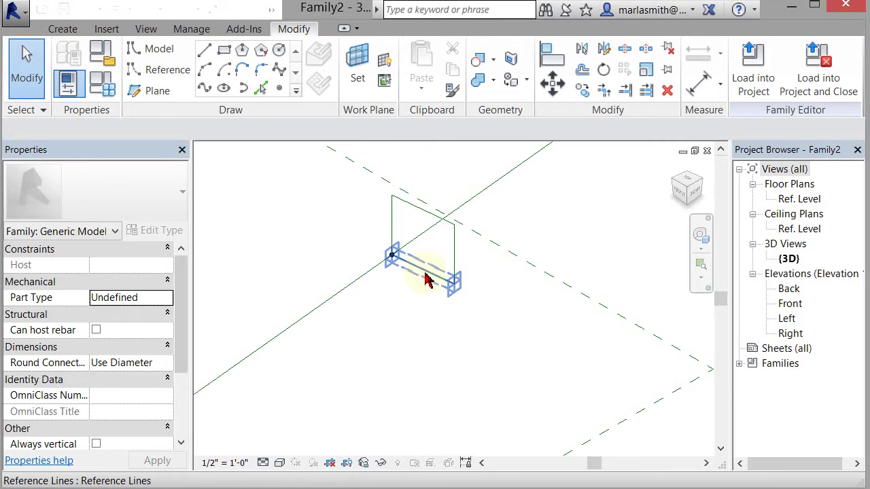
left_click(426, 280)
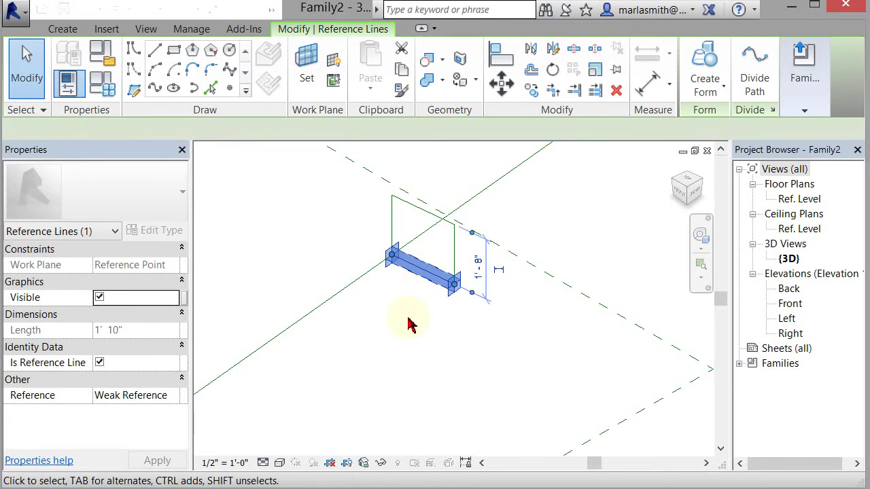
left_click(498, 272)
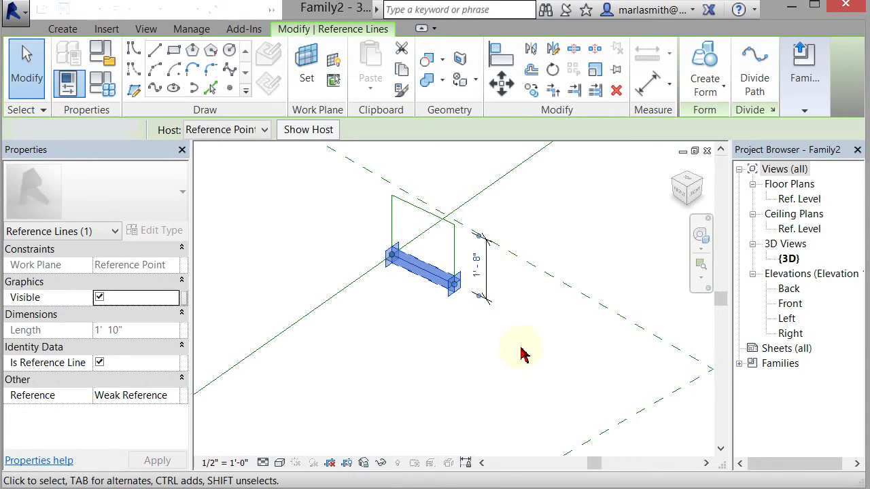
key("Escape")
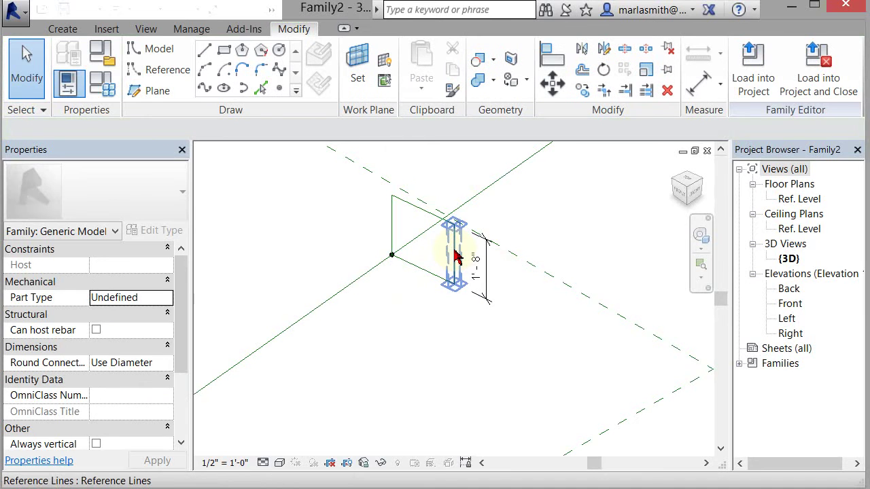
left_click(454, 268)
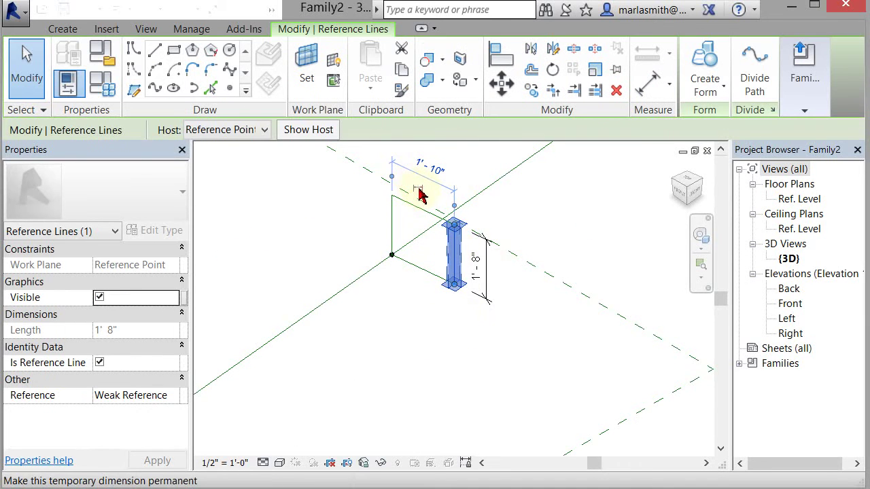
left_click(416, 189)
left_click(414, 372)
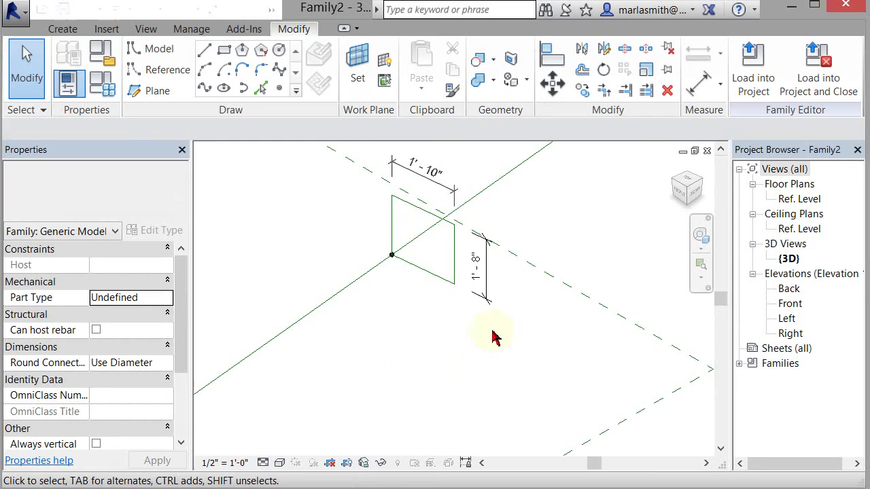
left_click(494, 275)
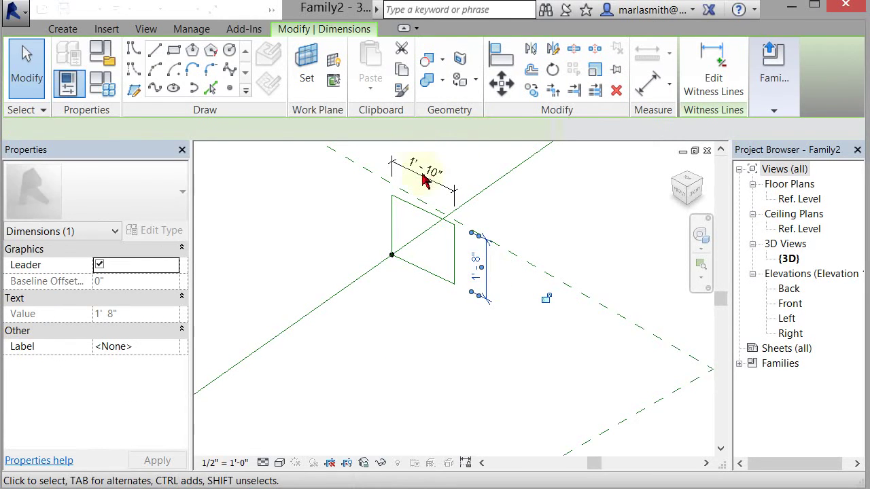
left_click(504, 179, "ctrl")
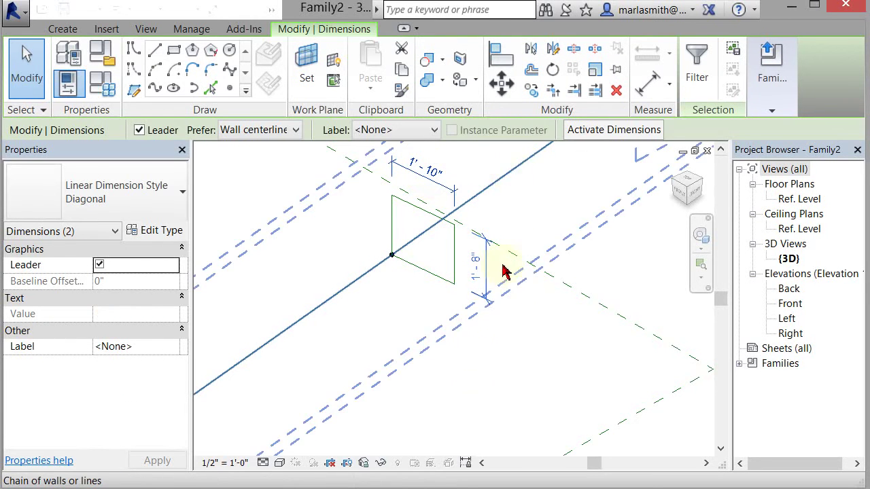
Step: Label both profile dimensions with a new type parameter named 'tube width'
left_click(389, 133)
left_click(388, 161)
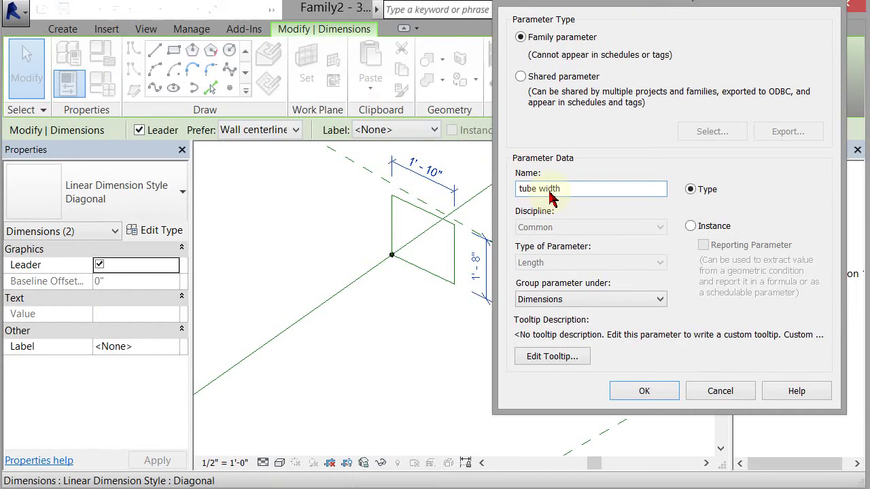
left_click(642, 391)
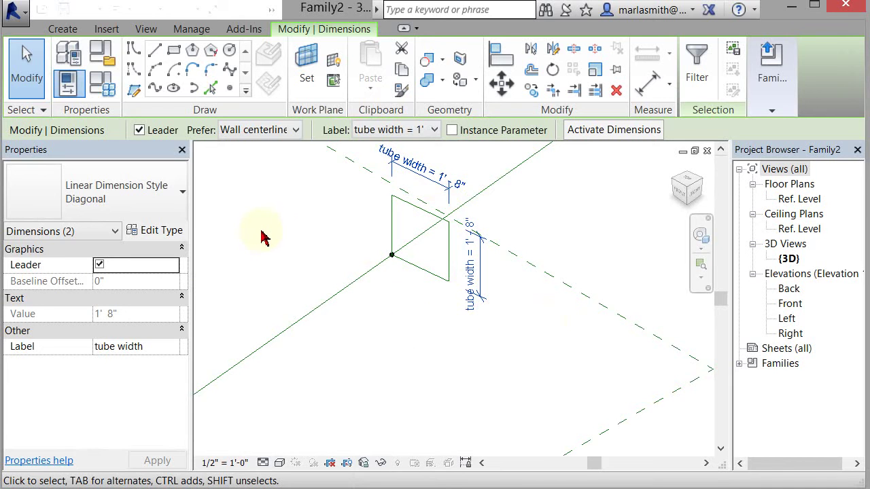
Step: In Family Types, apply a tube width of 2', then apply 1'
left_click(102, 83)
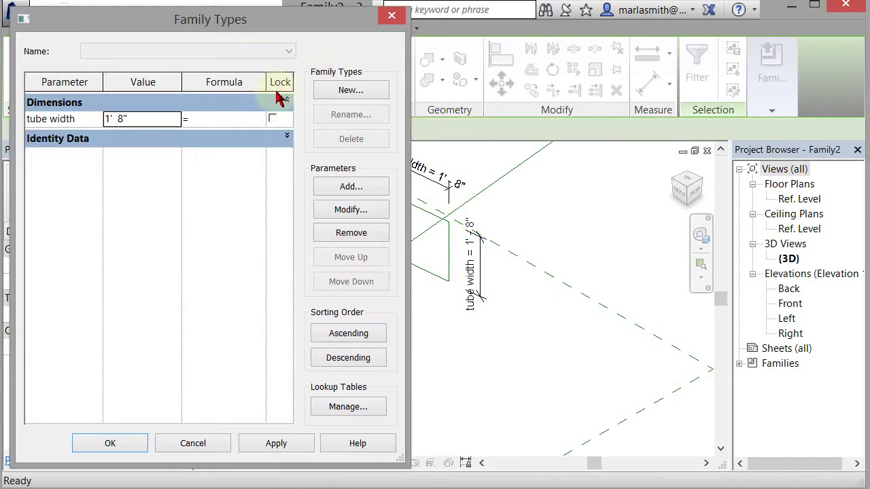
mouse_move(260, 23)
left_mouse_down()
mouse_move(194, 31)
mouse_move(241, 43)
mouse_move(250, 36)
left_mouse_up()
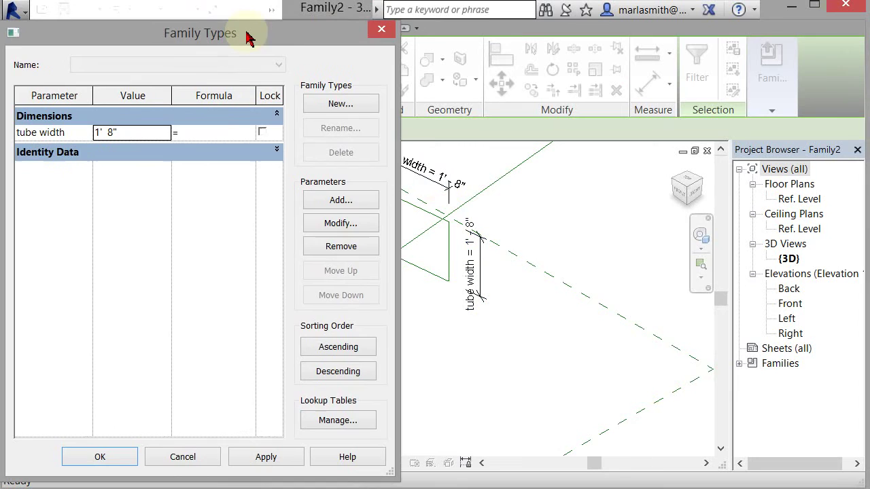
mouse_move(273, 95)
left_mouse_down()
mouse_move(283, 136)
mouse_move(292, 136)
left_mouse_up()
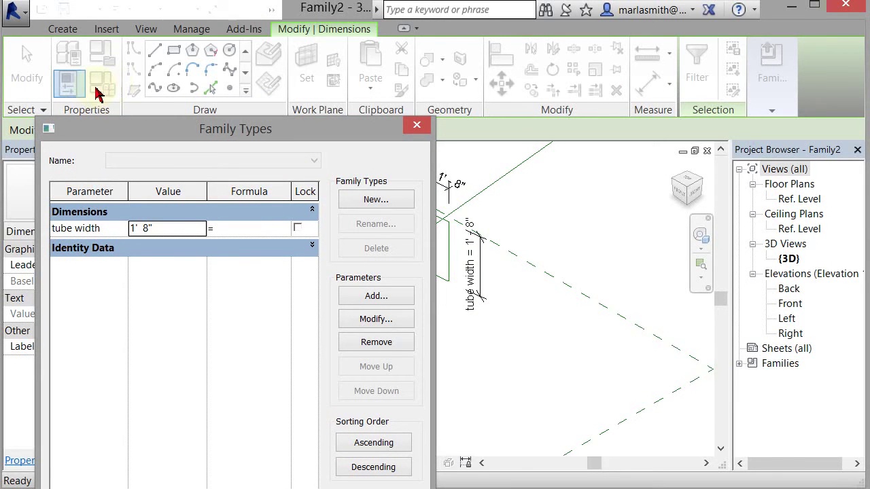
left_click_drag(140, 130, 114, 56)
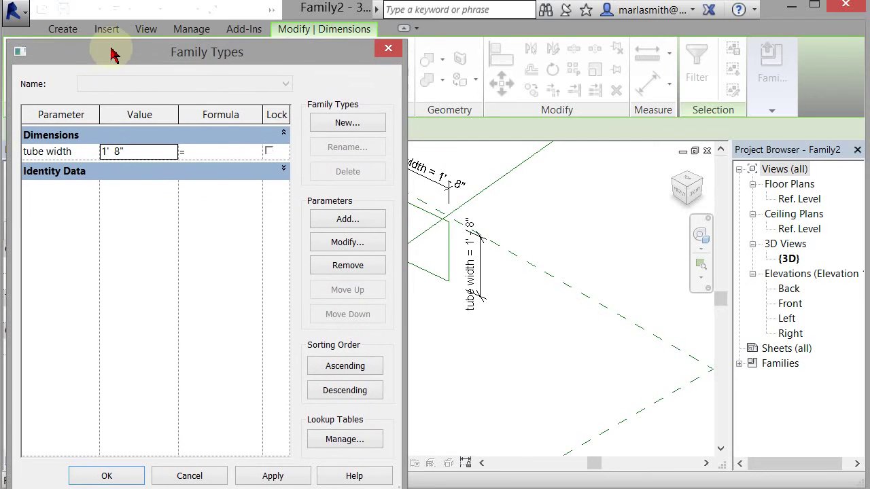
double_click(146, 155)
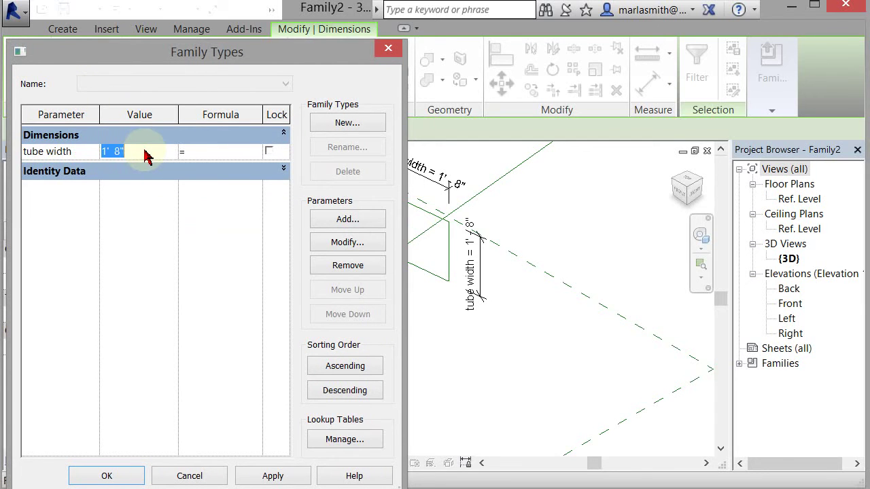
type("2")
left_click(274, 478)
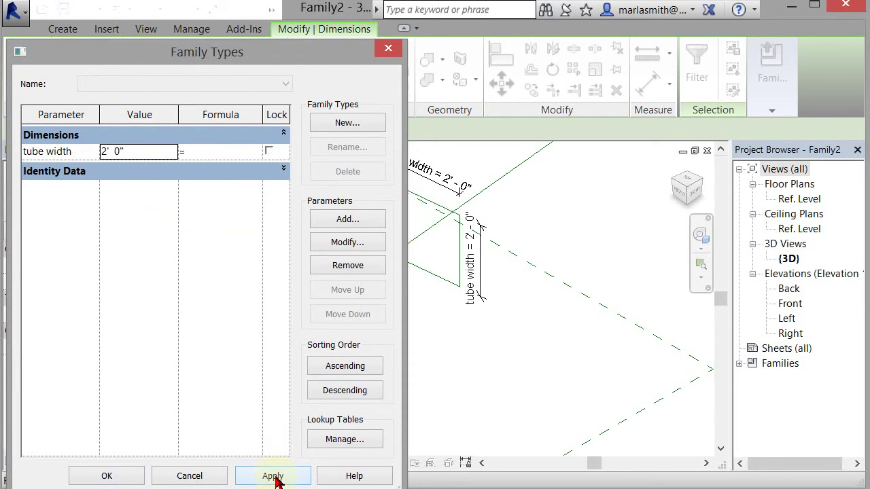
double_click(140, 155)
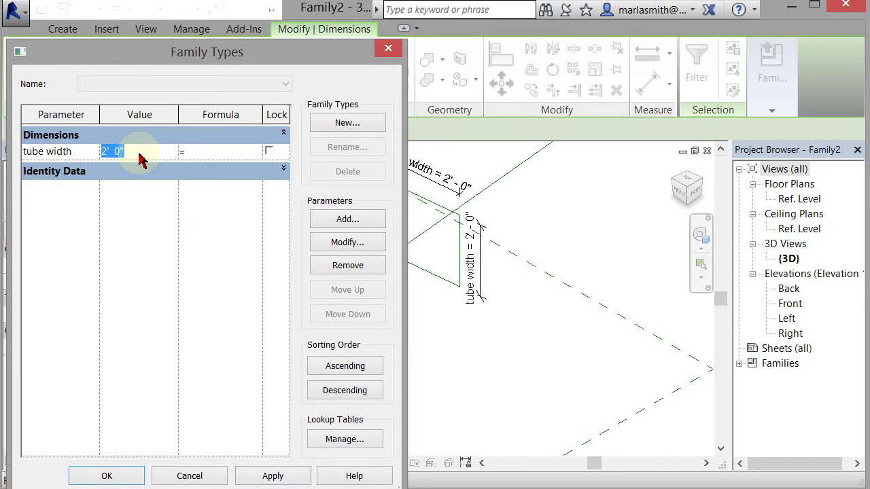
type("1")
left_click(274, 478)
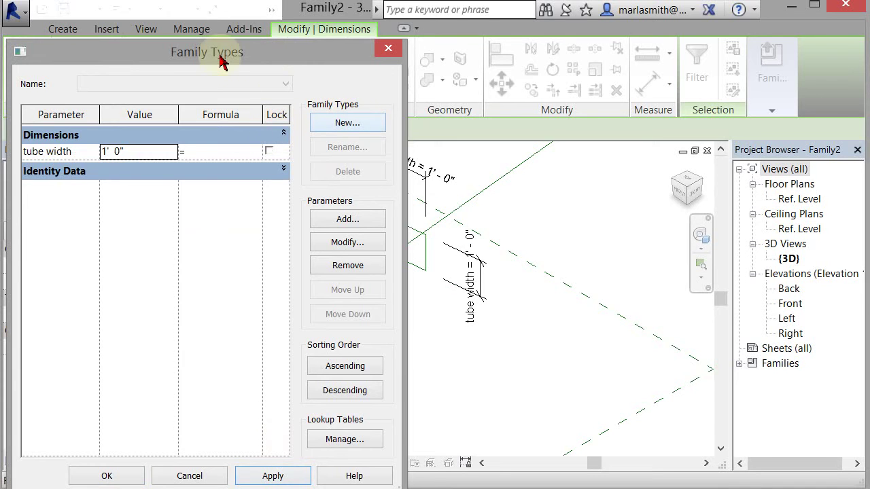
Step: Create family types 1' and 2', giving the 2' type a tube width of 2'
left_click_drag(221, 53, 218, 25)
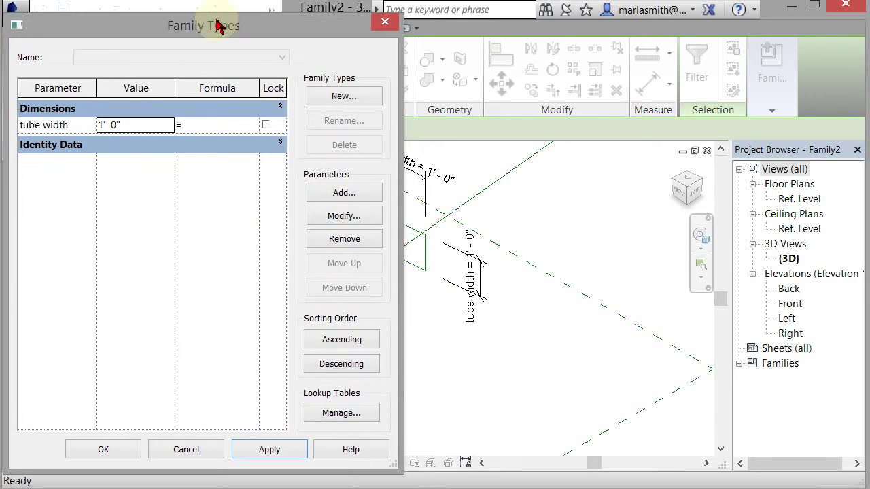
left_click(343, 98)
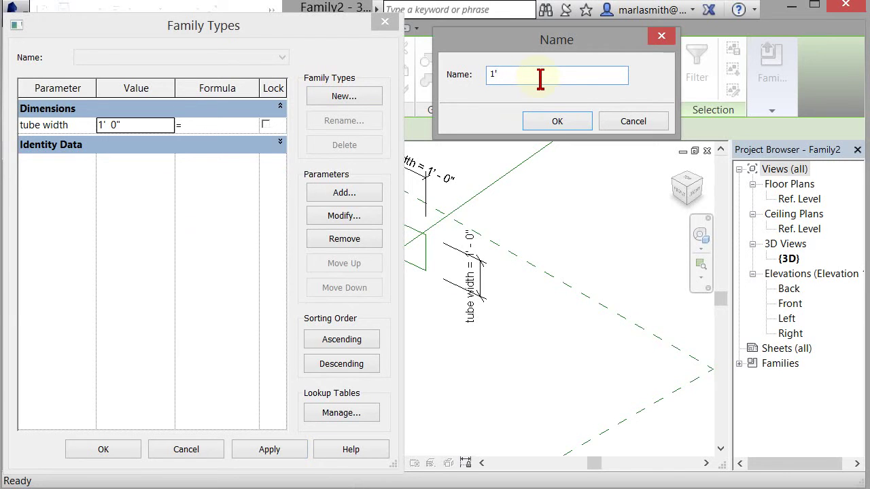
left_click(559, 124)
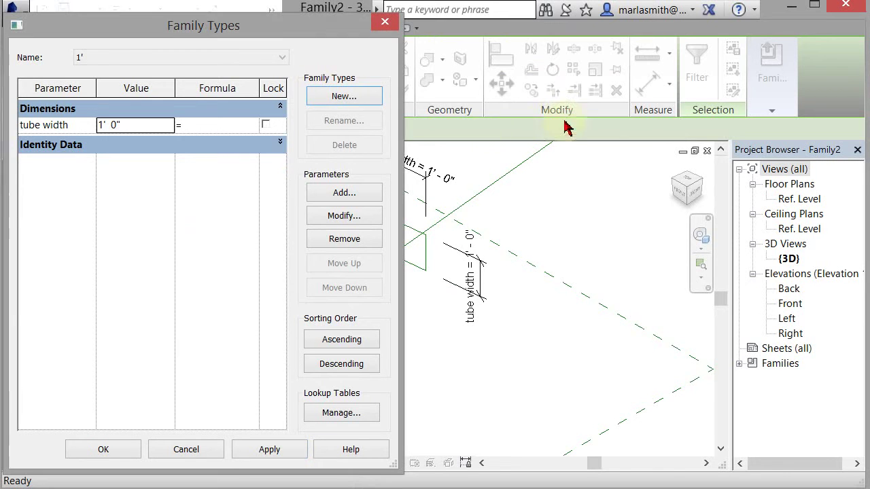
left_click(343, 97)
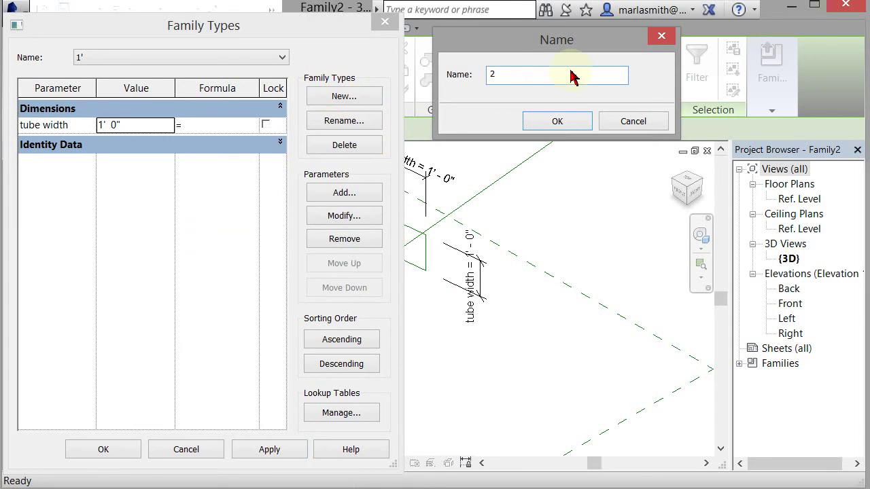
type("2'")
left_click(550, 121)
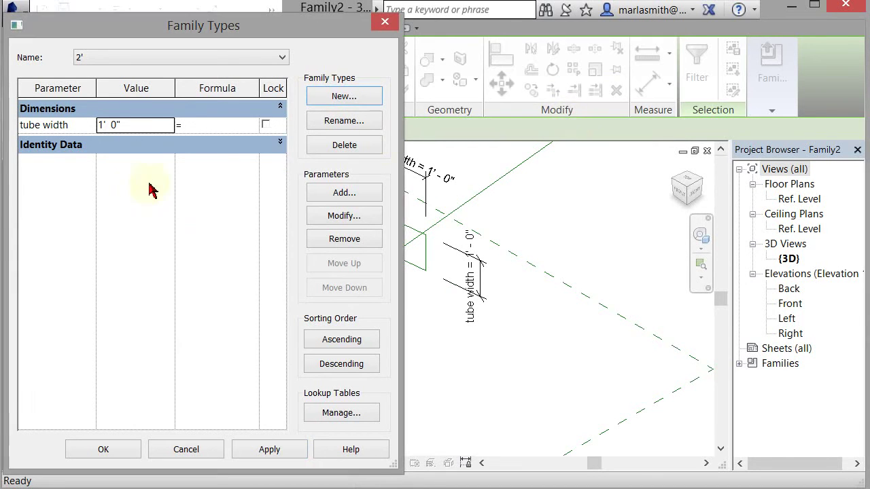
left_click(134, 129)
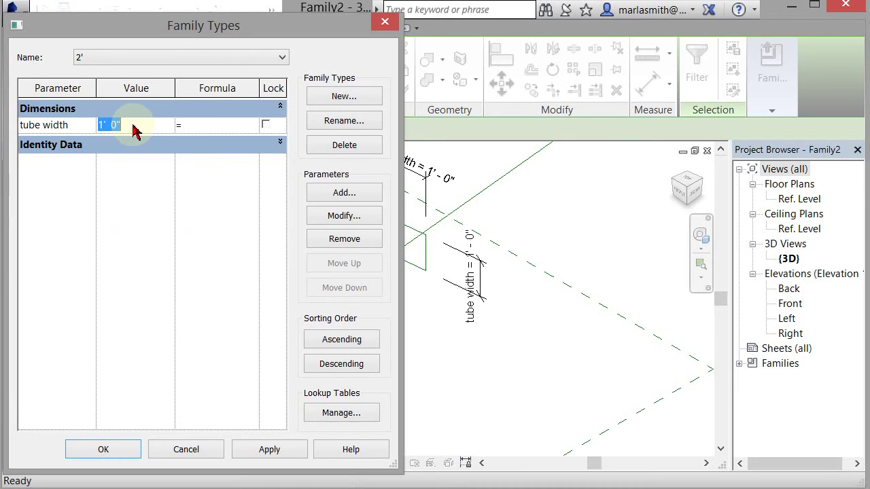
type("2")
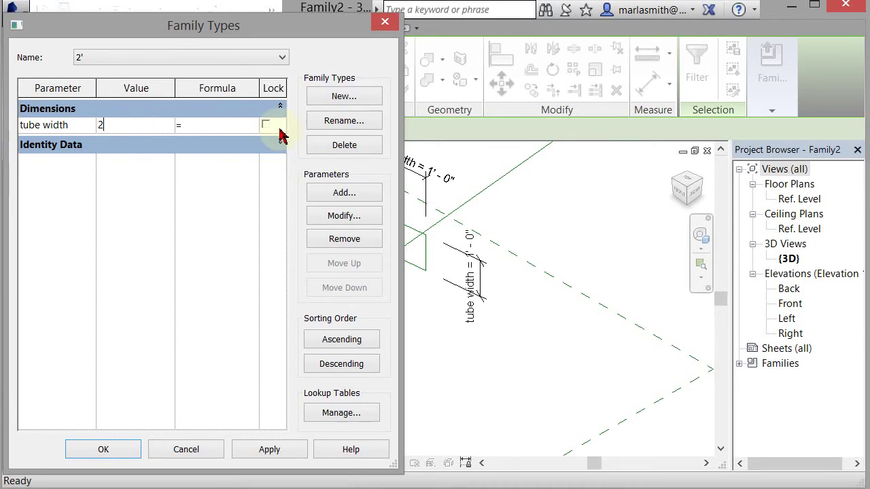
left_click(268, 460)
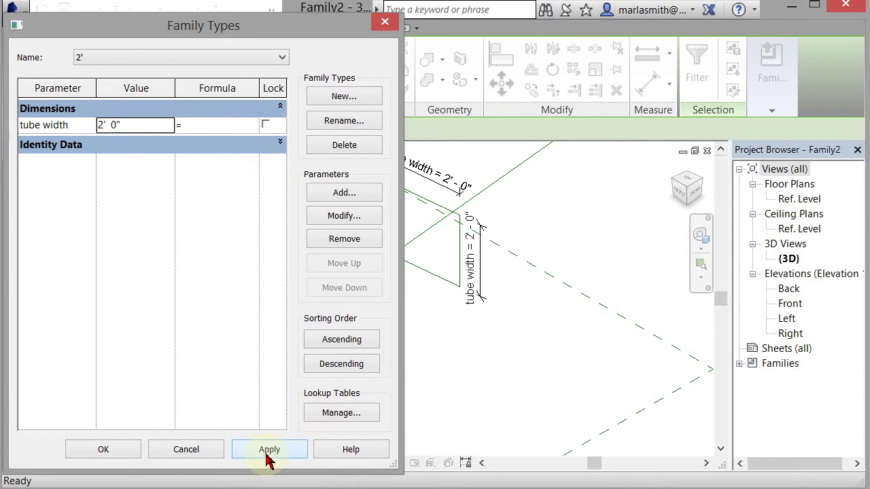
Step: Add a 4' family type with tube width 4'-0" and close Family Types
left_click(344, 96)
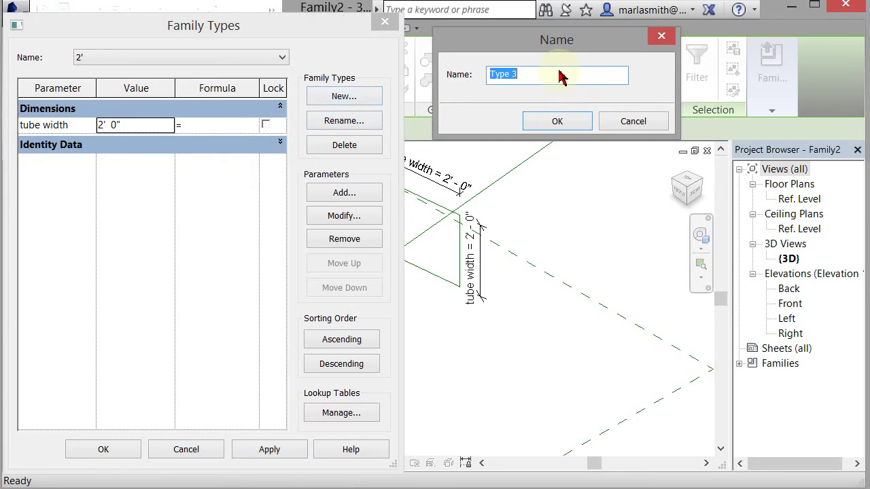
type("4'")
left_click(554, 121)
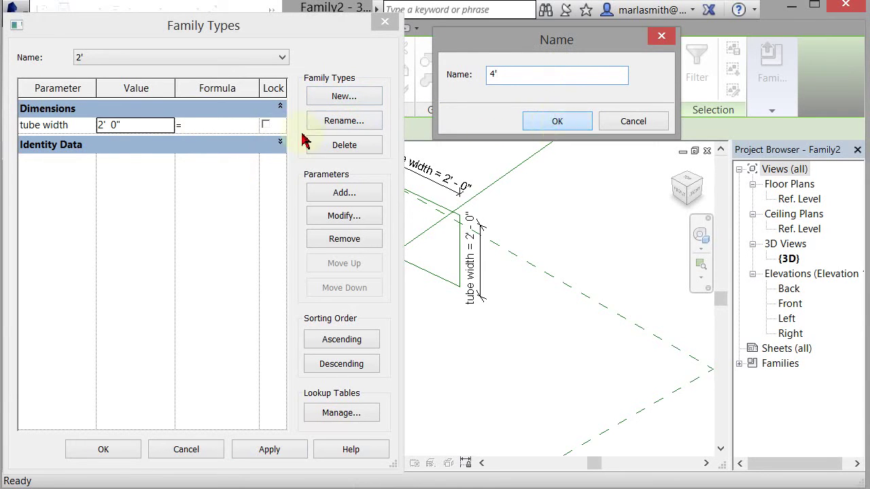
left_click(149, 129)
type("4'")
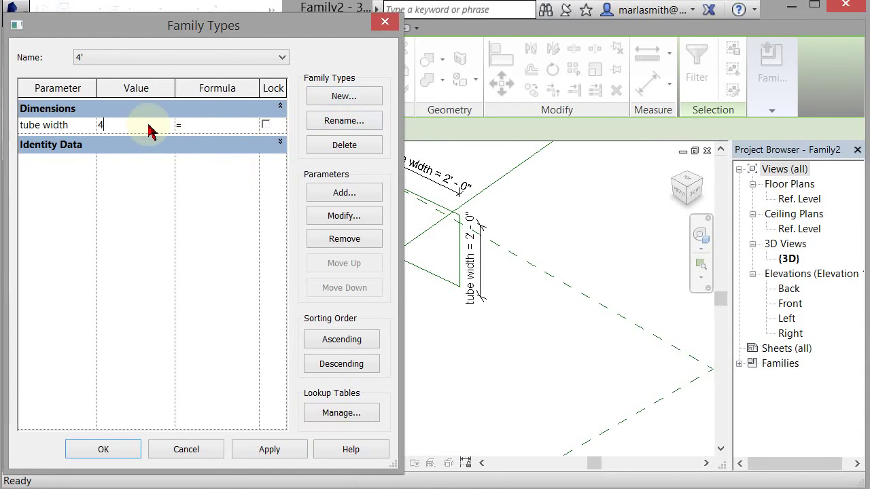
left_click(266, 450)
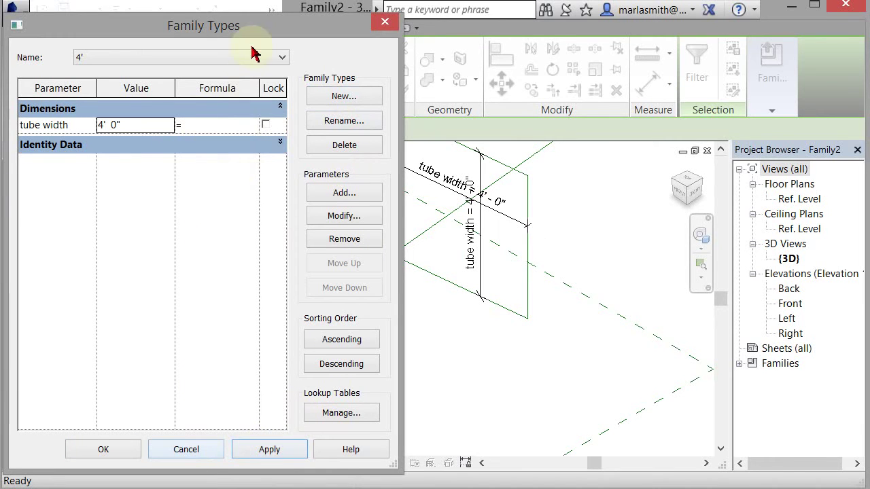
left_click(111, 453)
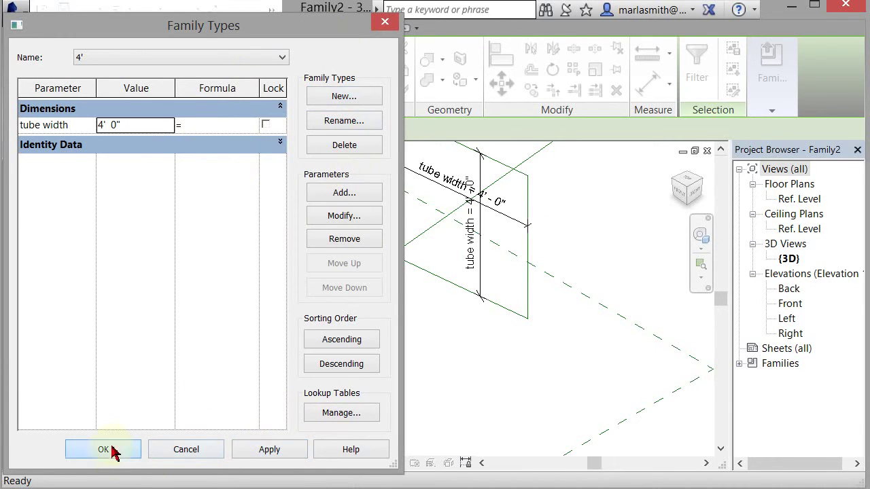
Step: Apply the 1' type to the profile, then finish on the 2' type
left_click(407, 336)
middle_click_drag(408, 336, 469, 396)
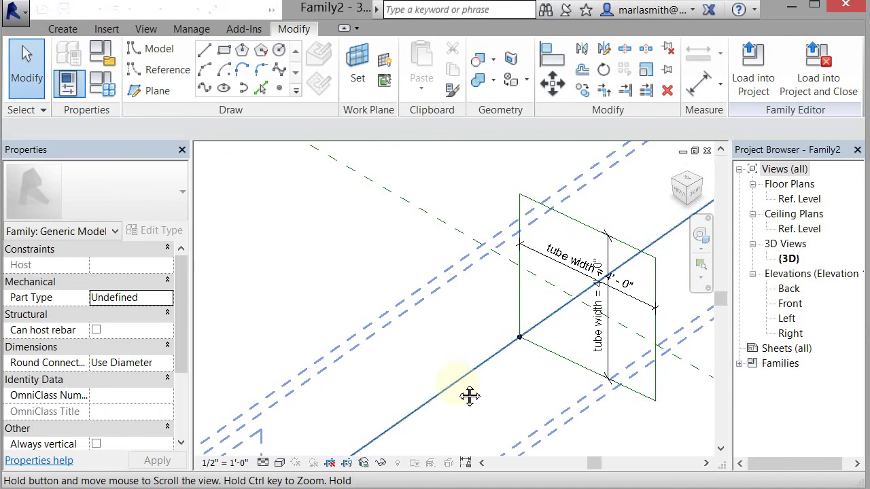
left_click(112, 93)
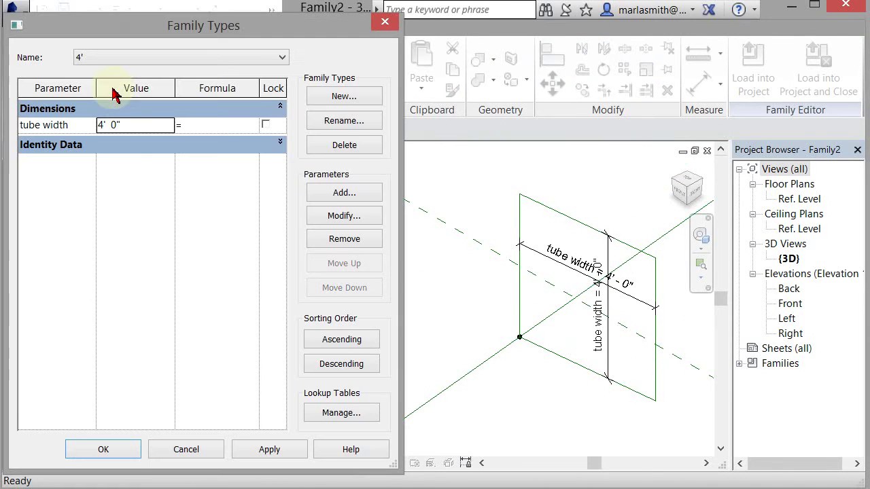
left_click(161, 59)
left_click(163, 72)
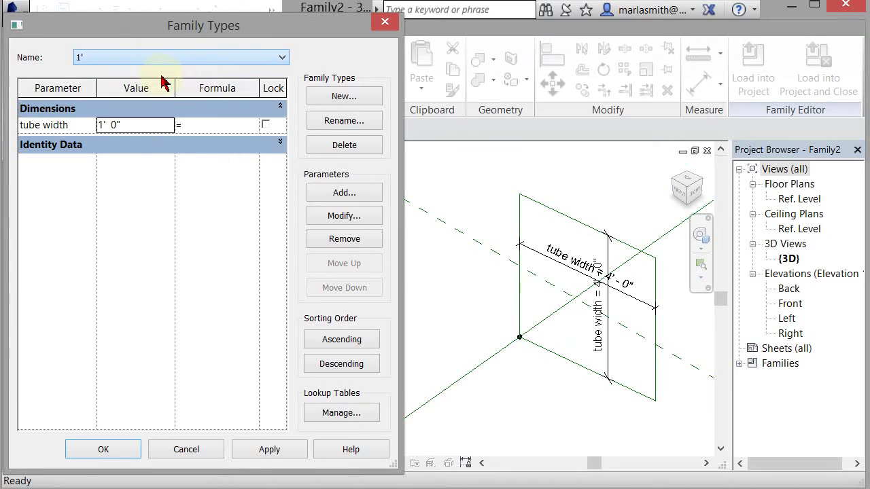
left_click(286, 451)
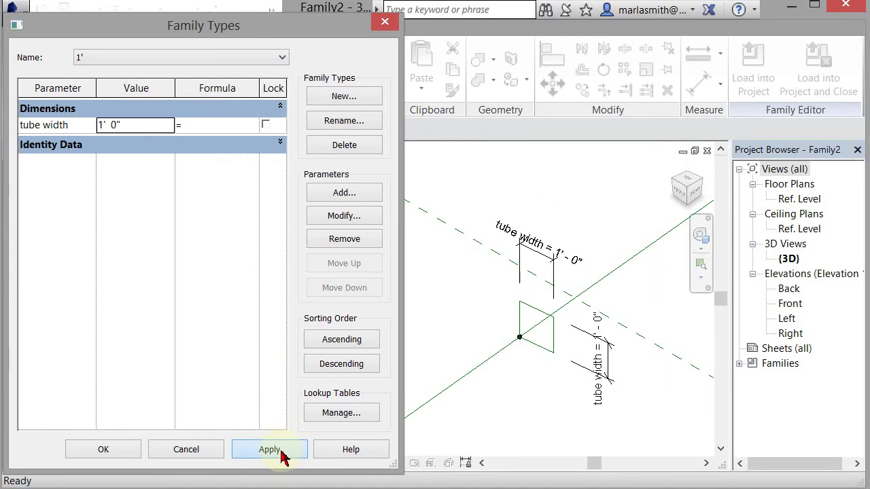
left_click(135, 61)
left_click(136, 84)
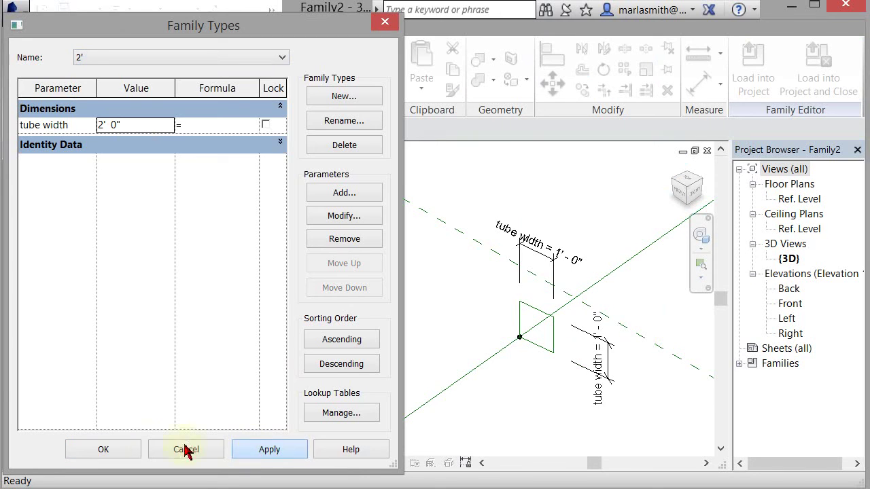
left_click(117, 454)
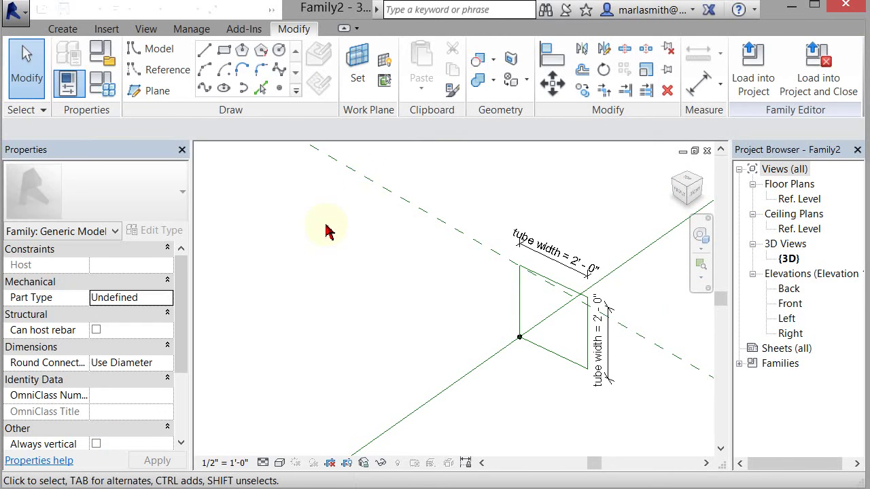
Step: Select the 2' square profile chain together with the reference-line rectangle path chain
scroll(370, 248, "down", 4)
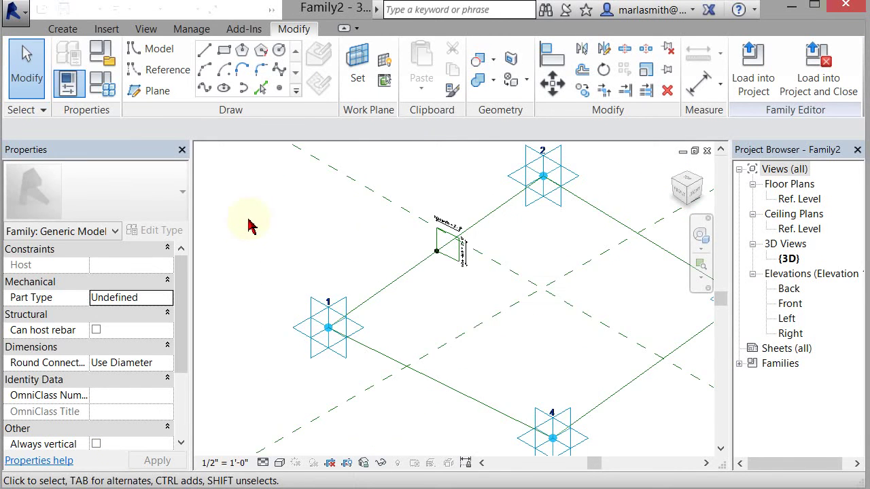
middle_click_drag(249, 226, 437, 359, "shift")
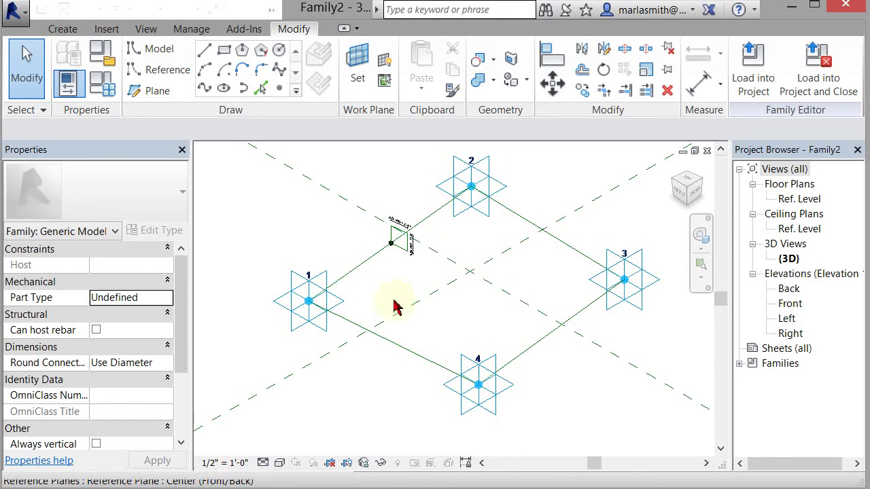
key("Tab")
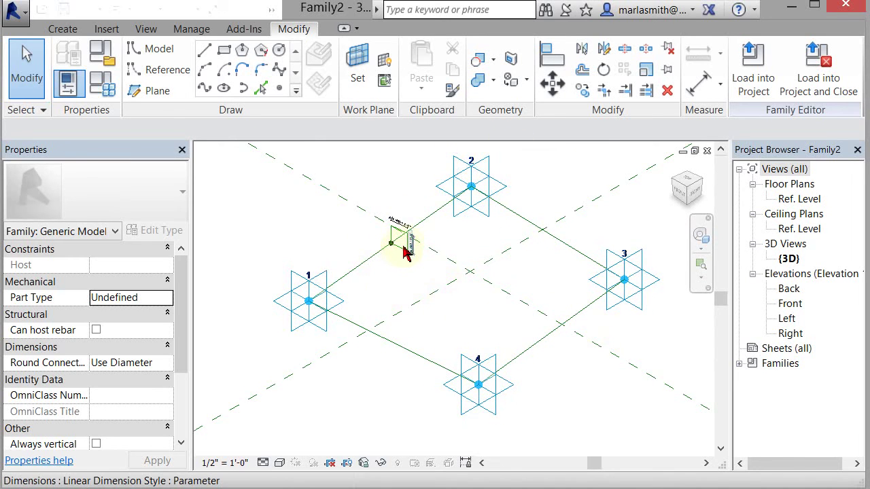
key("Tab")
left_click(392, 273)
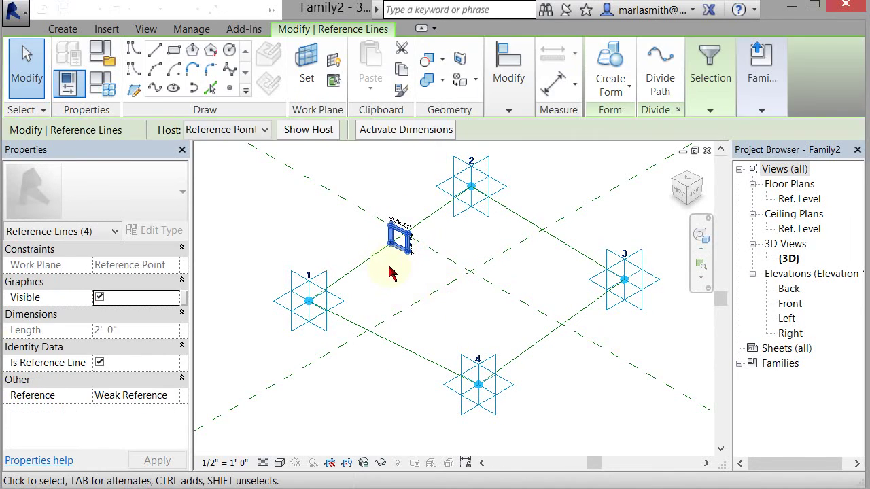
key("Tab")
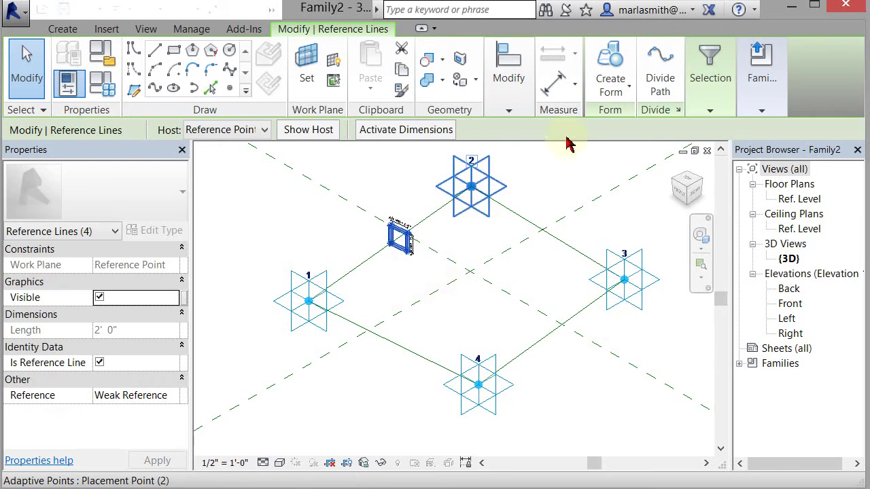
left_click(615, 64)
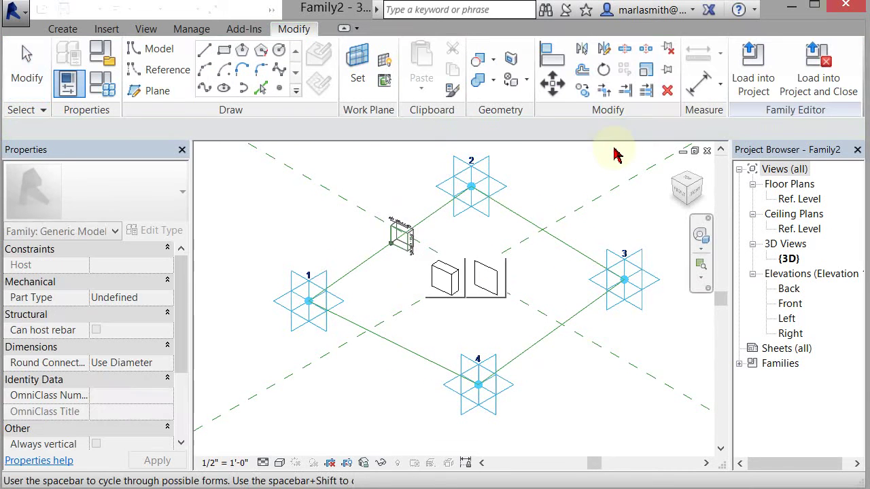
key("Escape")
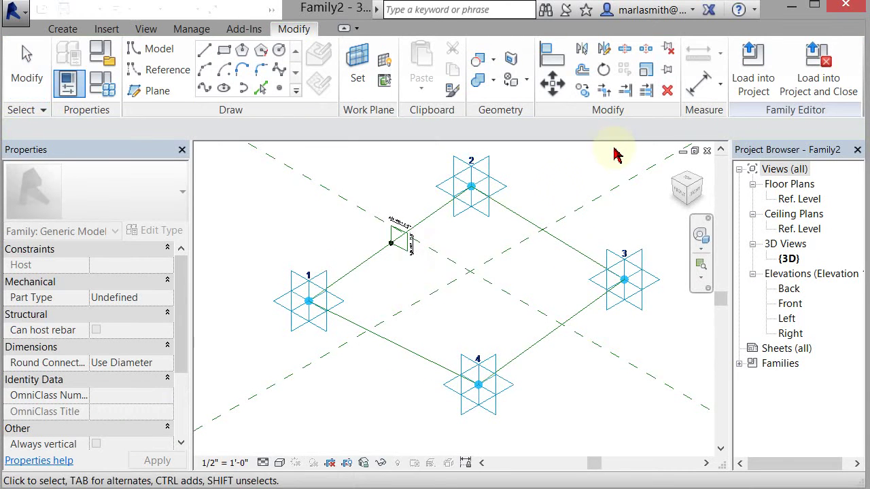
key("Tab")
left_click(376, 282)
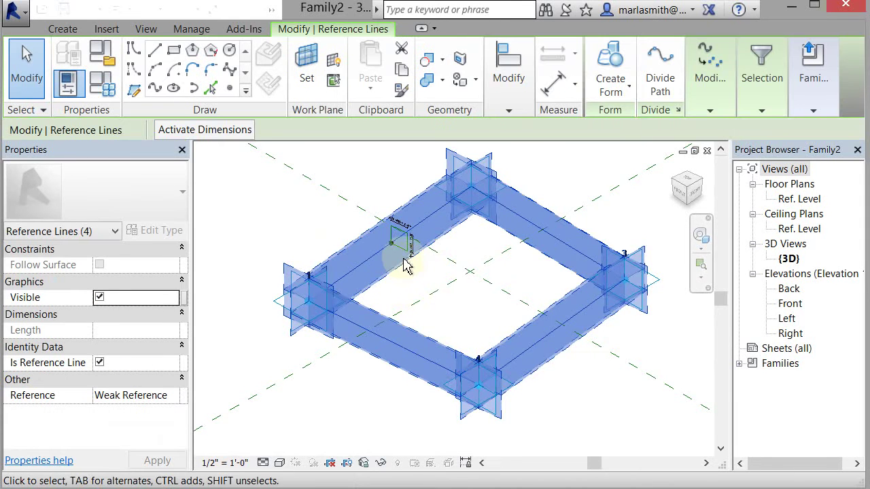
Step: Create a solid form sweeping the square profile along the rectangle, then orbit to inspect it
left_click(610, 65)
key("Escape")
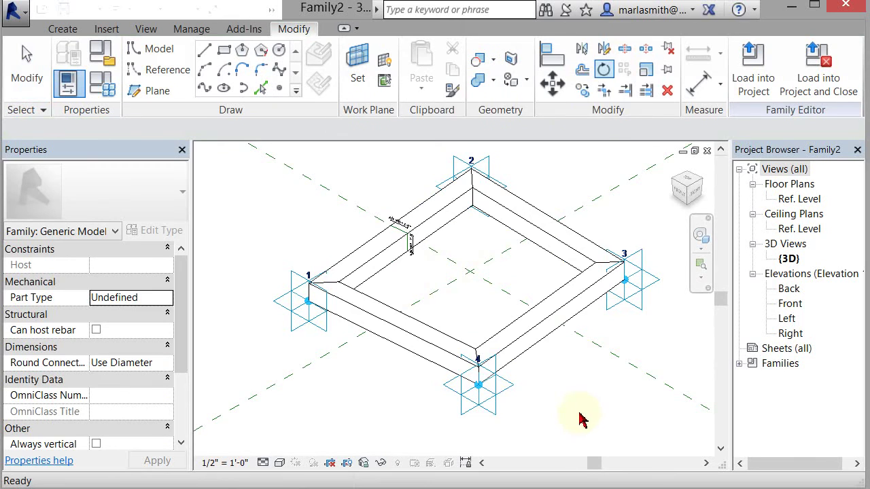
middle_click_drag(578, 414, 390, 434, "shift")
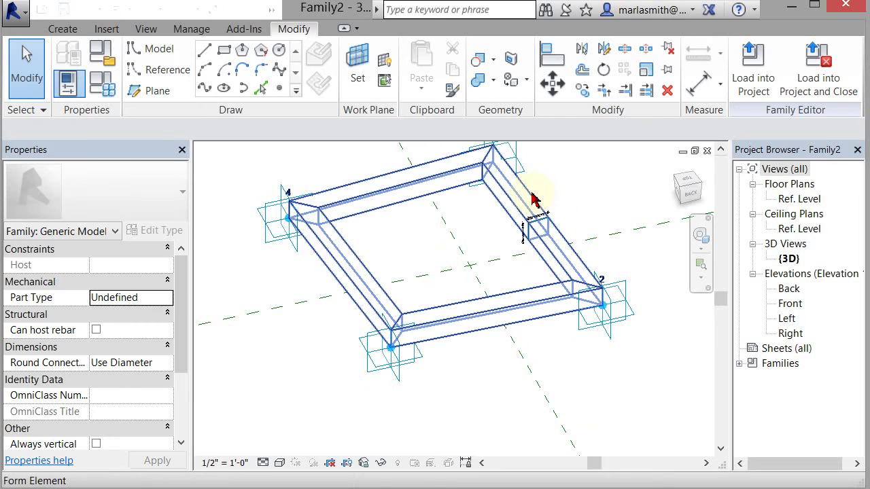
left_click(109, 84)
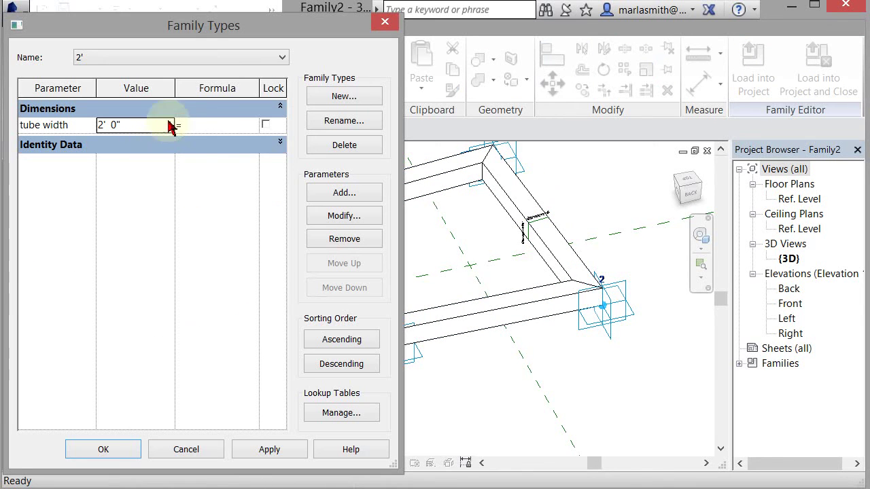
Step: Apply the 1' and 4' types to the swept frame, then finish on 2'
left_click(161, 57)
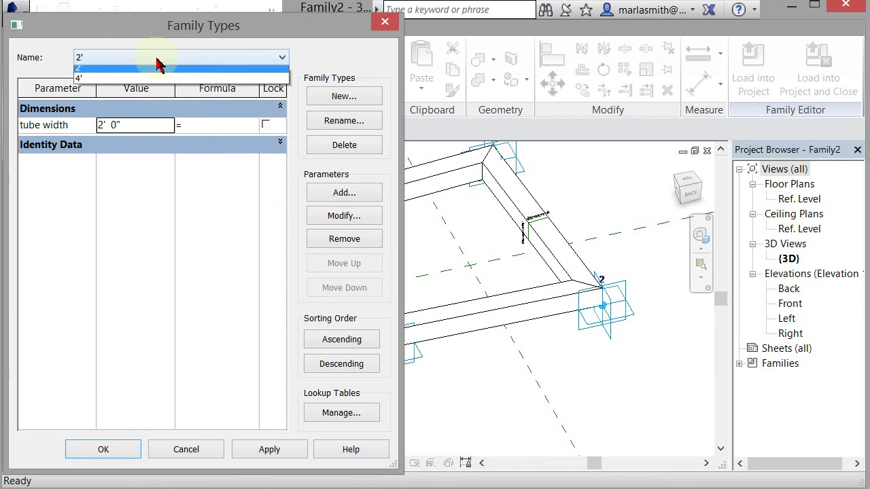
left_click(157, 71)
left_click(275, 454)
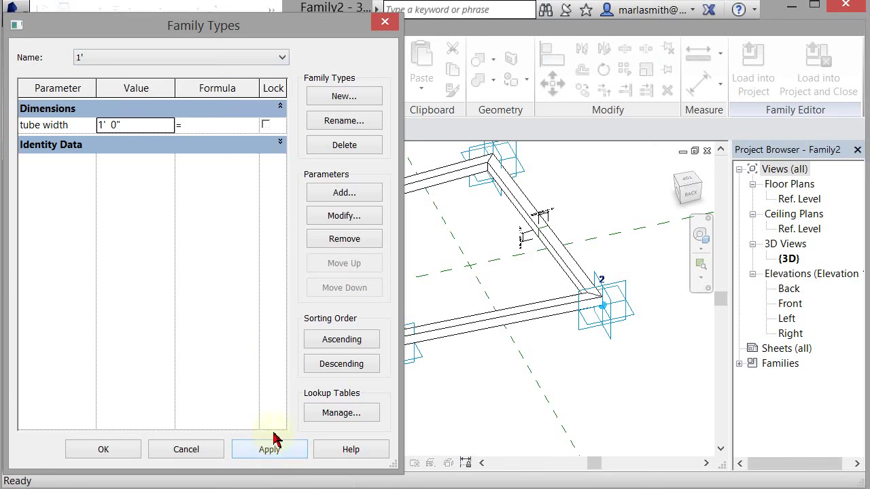
left_click(126, 60)
left_click(131, 102)
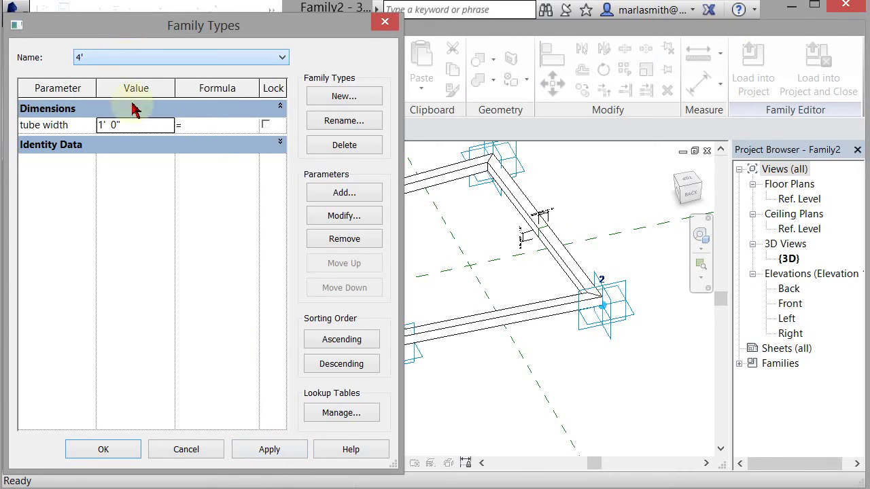
left_click(265, 454)
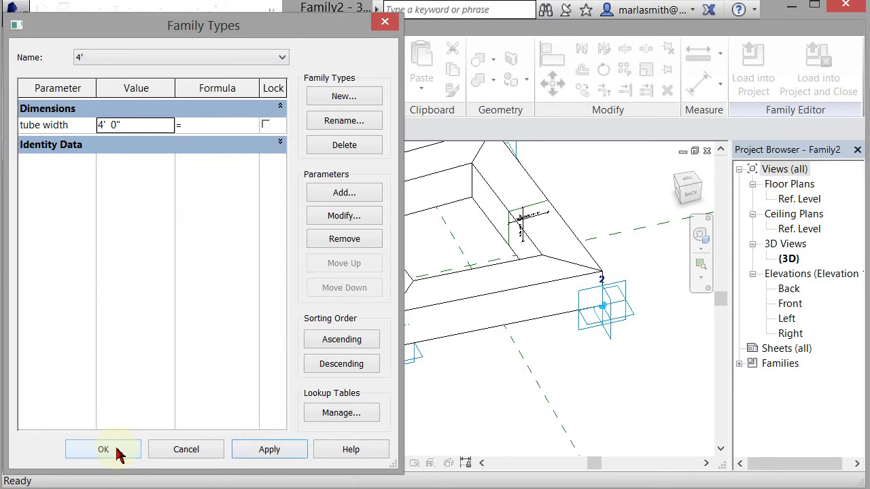
left_click(136, 58)
left_click(134, 83)
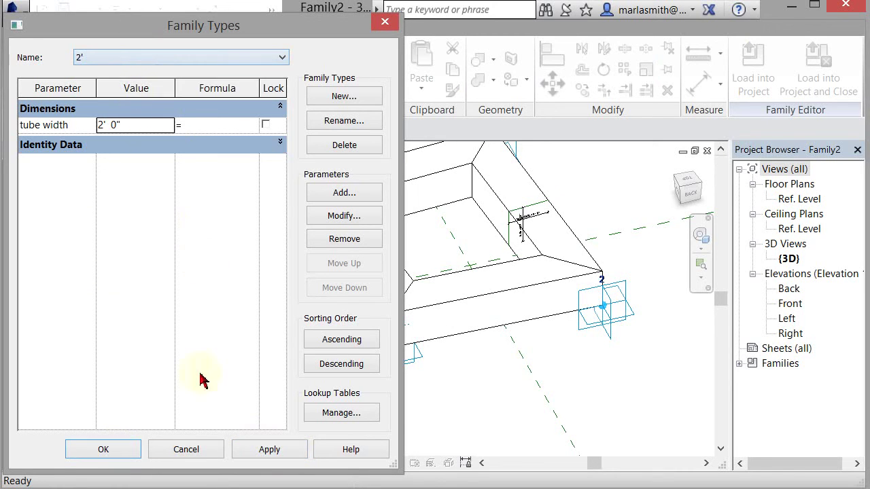
left_click(123, 448)
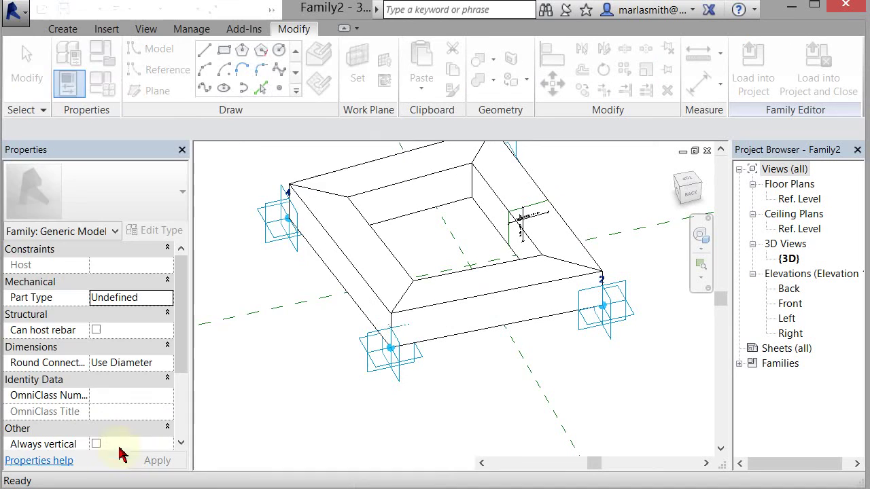
Step: Associate the frame's Material with a new Frame Mat type parameter
left_click(340, 228)
left_click(425, 231)
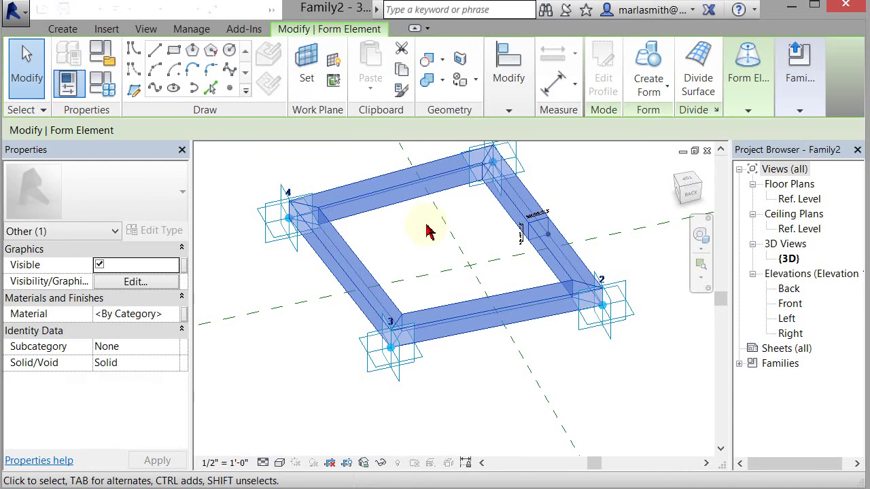
left_click(183, 315)
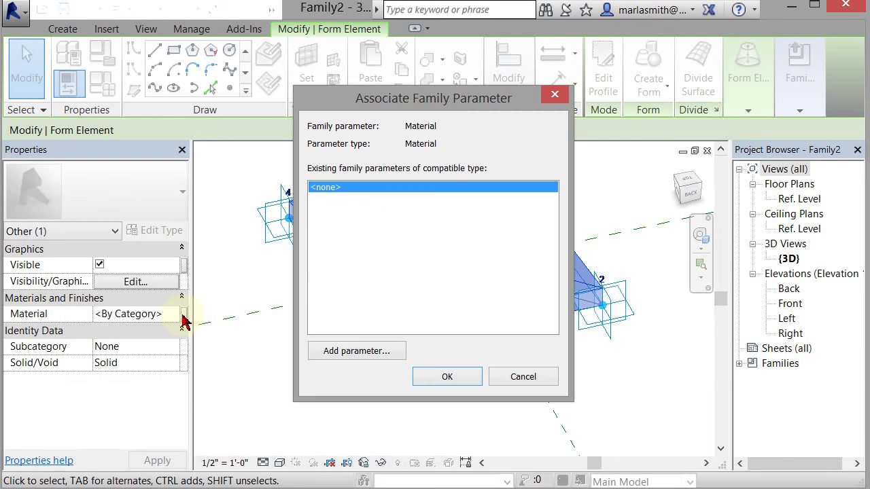
left_click(356, 350)
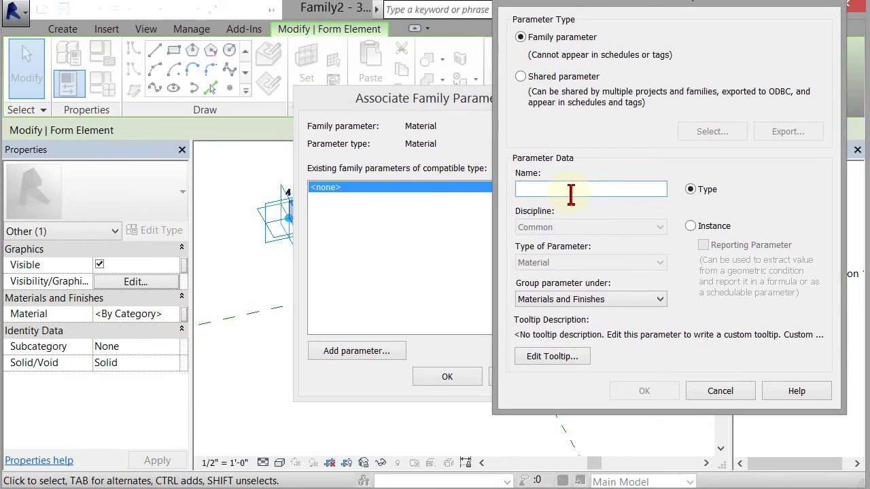
type("Frame Mat")
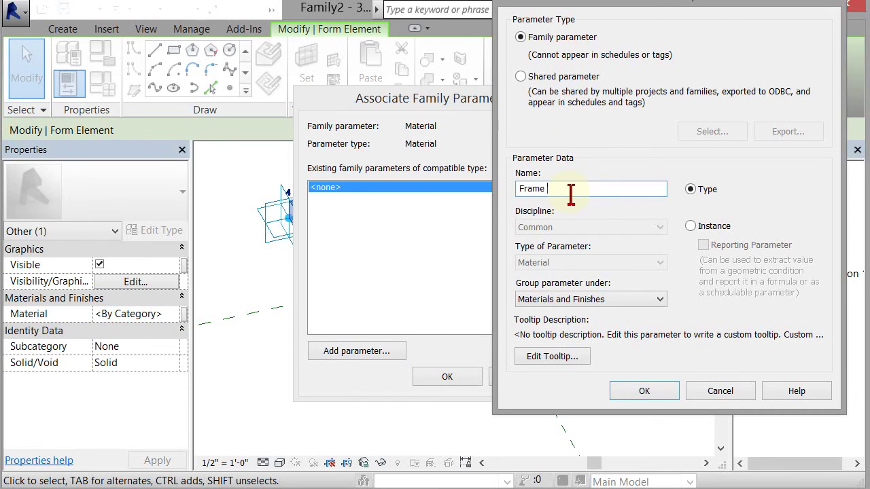
left_click(654, 393)
left_click(447, 378)
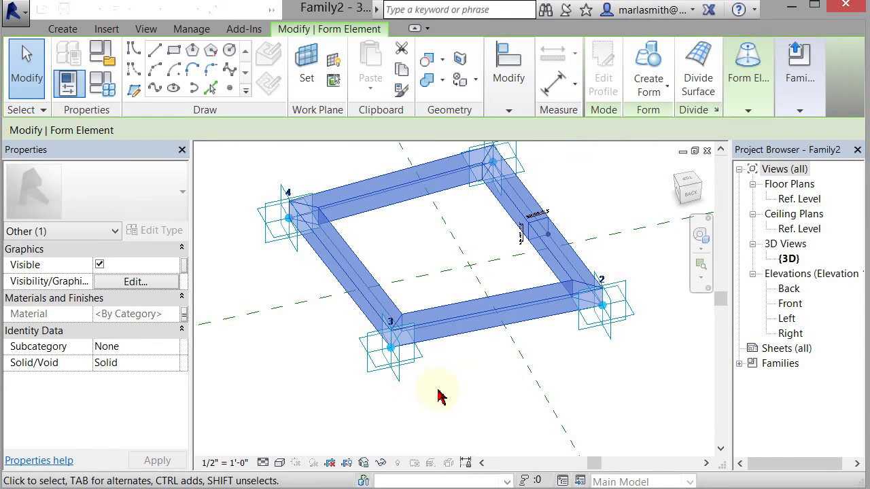
left_click(472, 361)
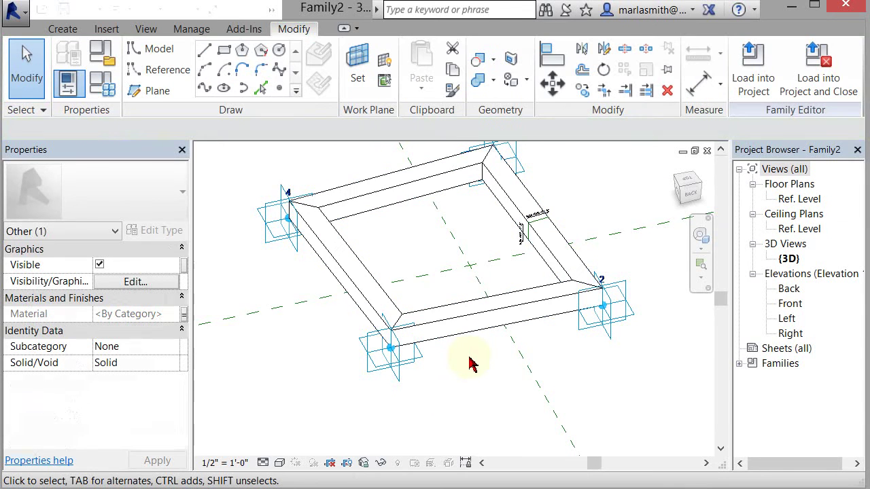
Step: Set the 2' type's Frame Mat to Aluminum, Anodized Red, using its render appearance
left_click(107, 93)
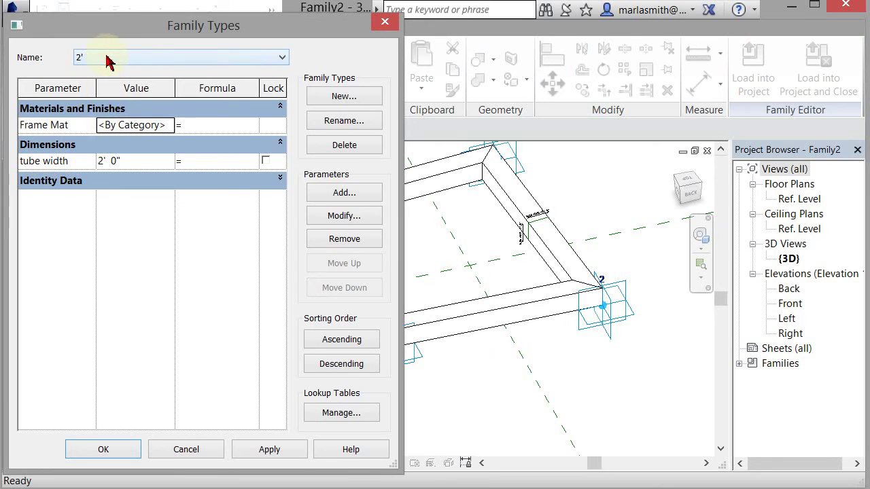
left_click(171, 127)
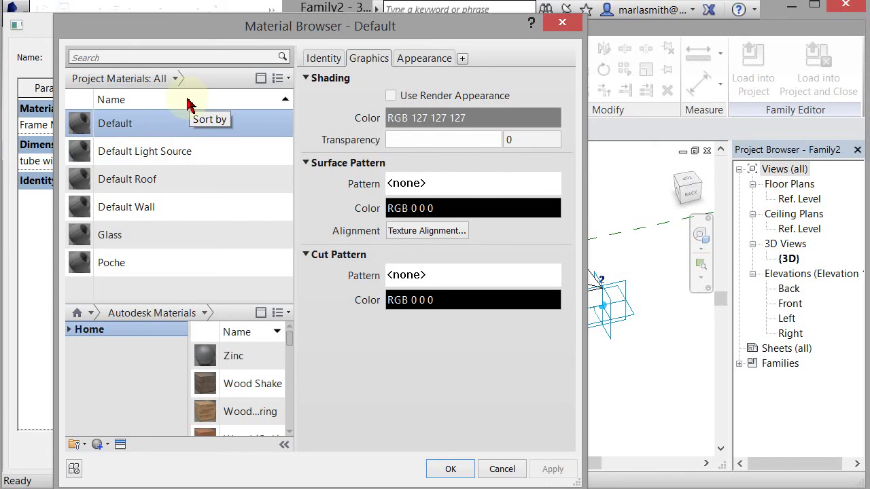
left_click(178, 57)
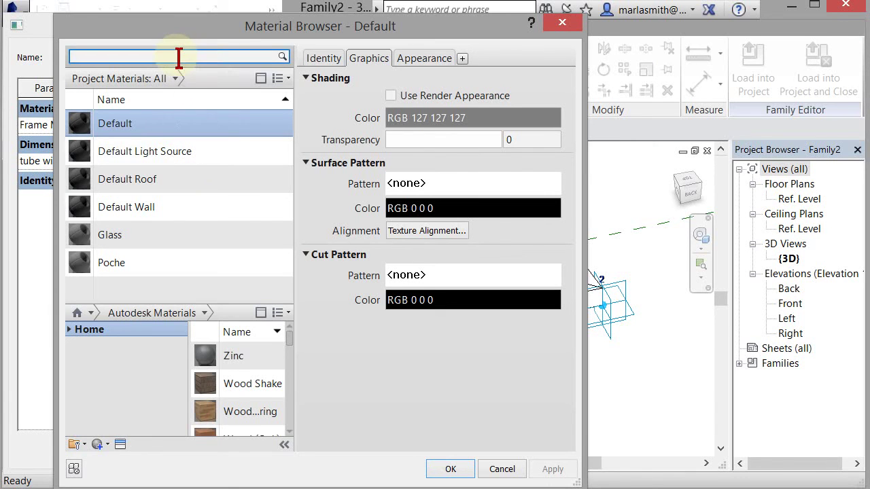
type("alumin")
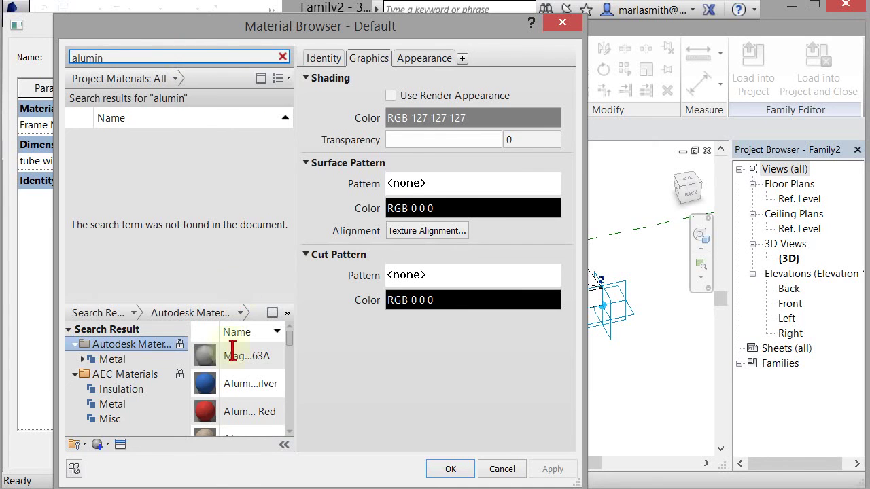
left_click(253, 417)
left_click(263, 412)
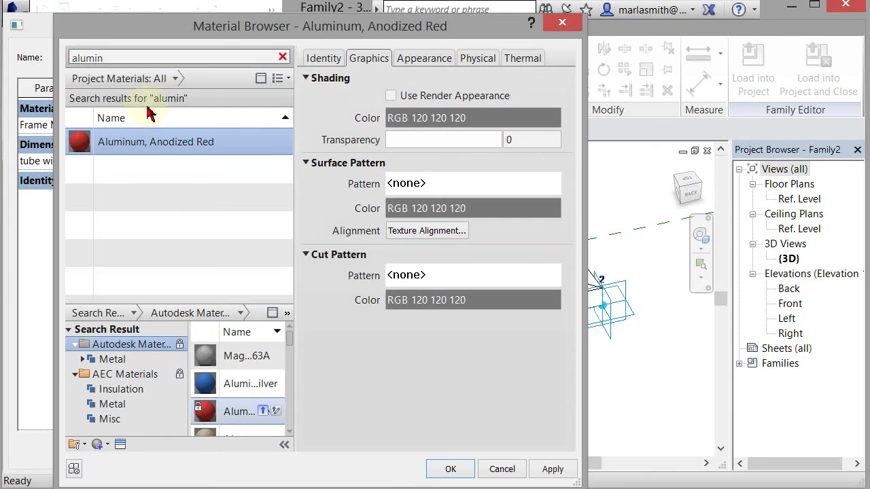
left_click(397, 97)
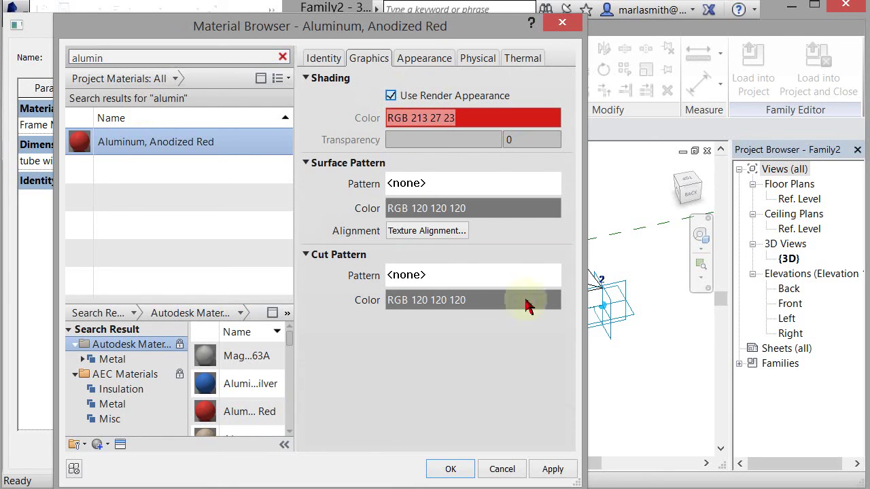
left_click(460, 471)
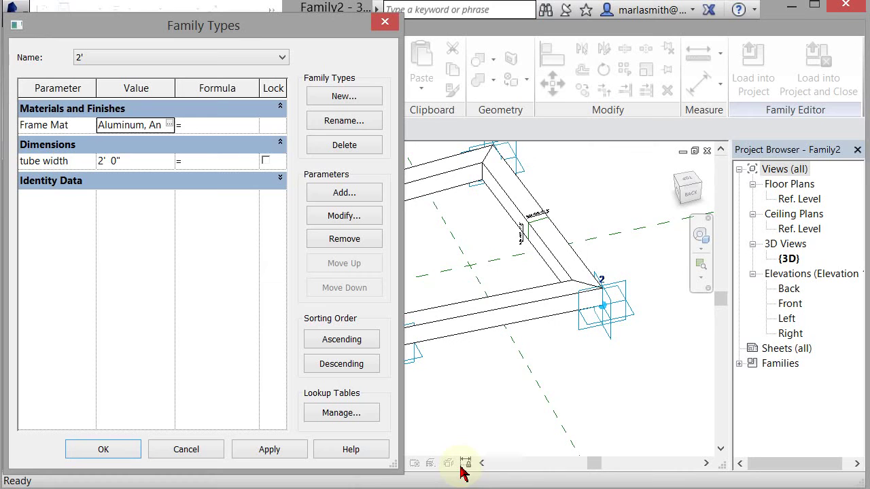
Step: Set the 1' type's Frame Mat to Aluminum, Anodized Silver with its blue render appearance
left_click(117, 62)
left_click(113, 80)
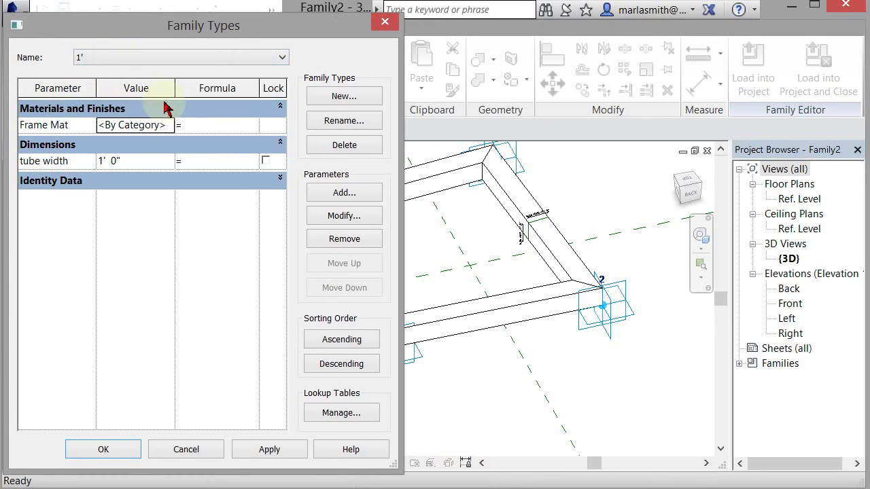
left_click(169, 125)
left_click(170, 125)
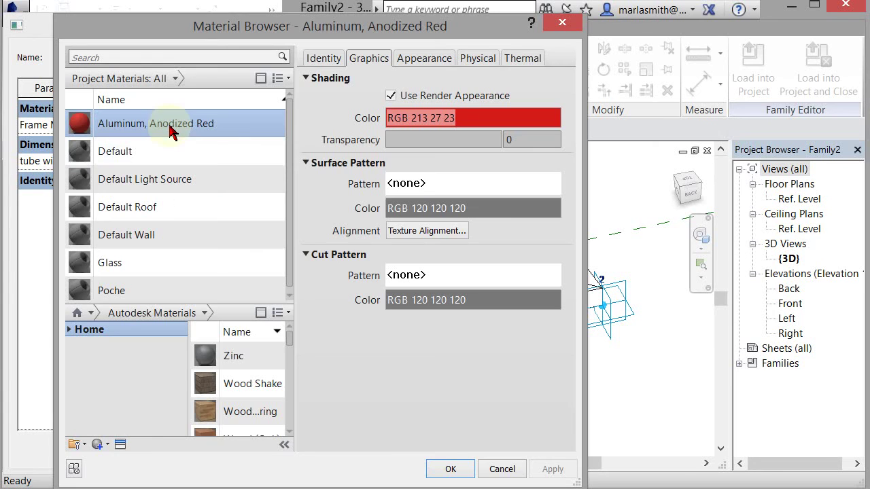
left_click(183, 58)
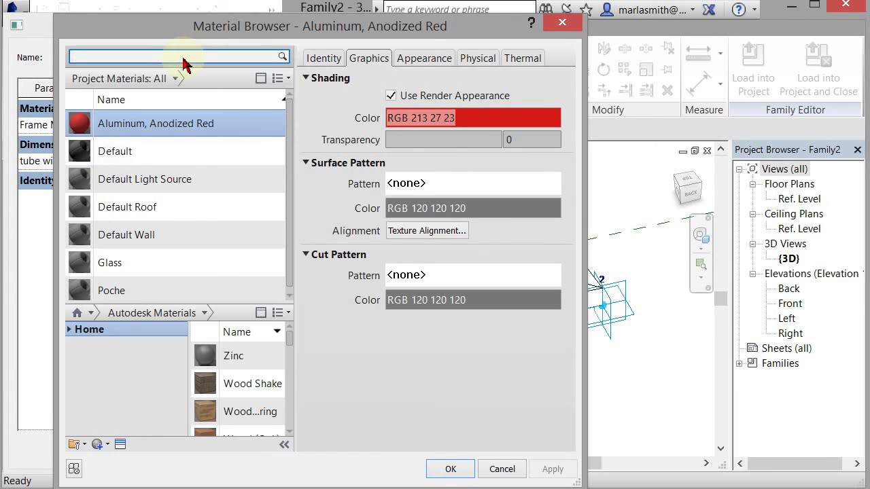
type("alumin")
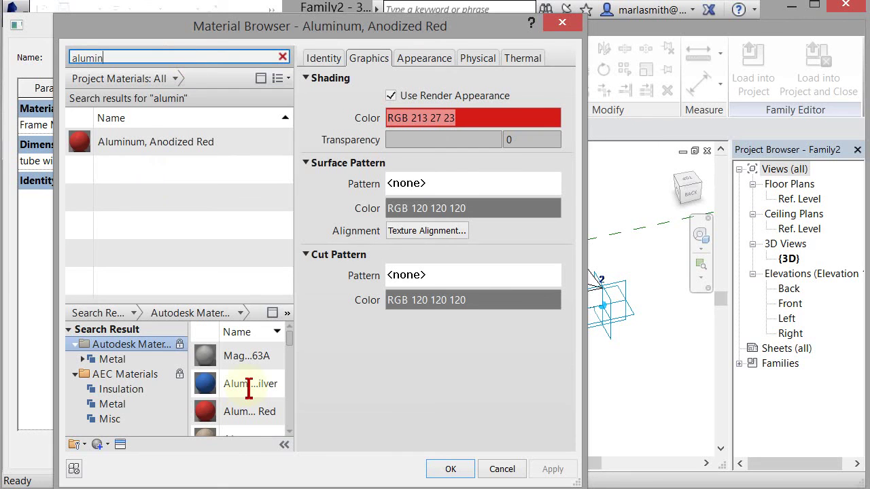
left_click(249, 385)
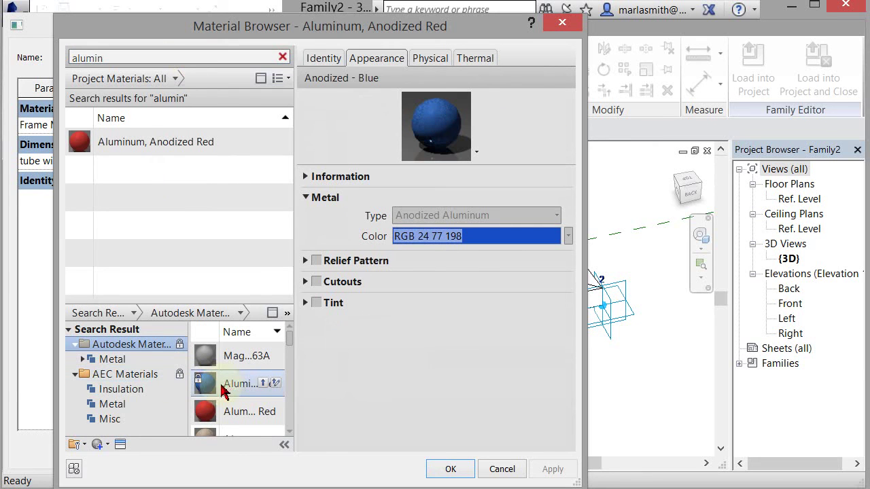
left_click(263, 383)
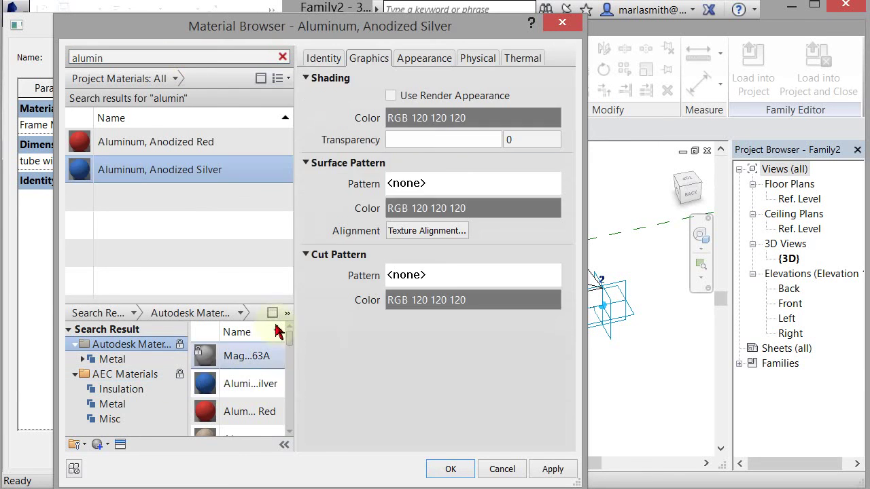
left_click(392, 95)
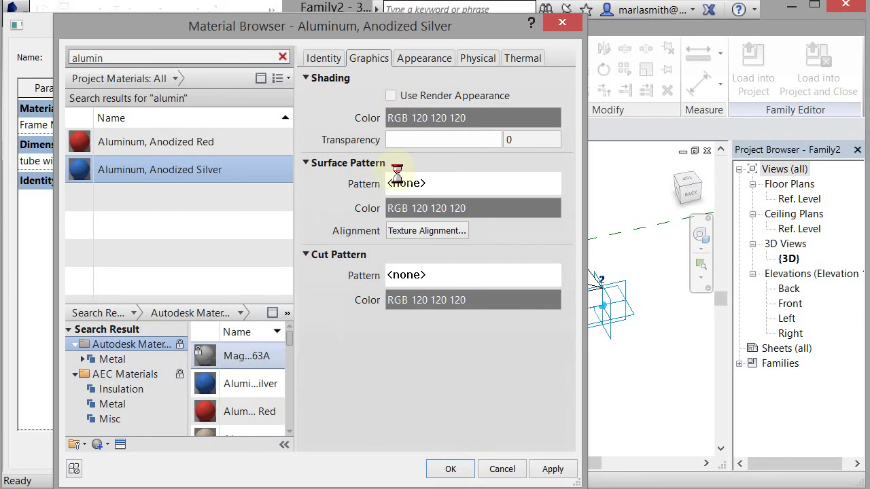
left_click(391, 96)
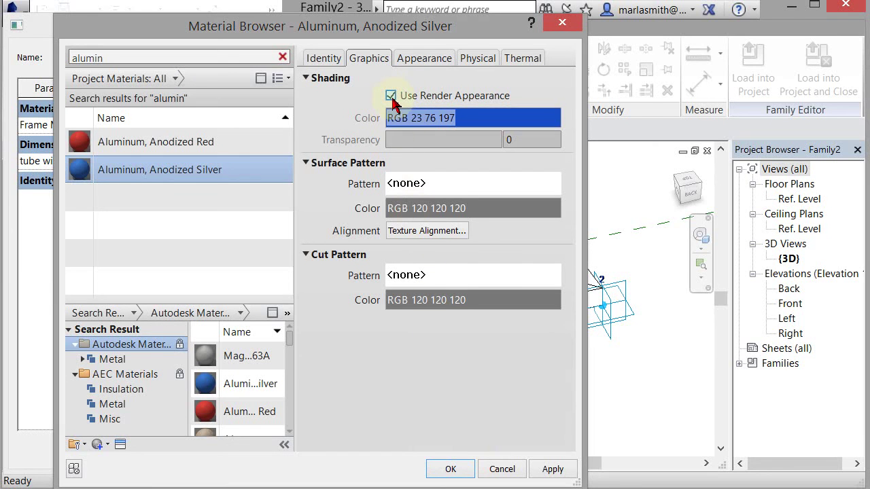
left_click(450, 469)
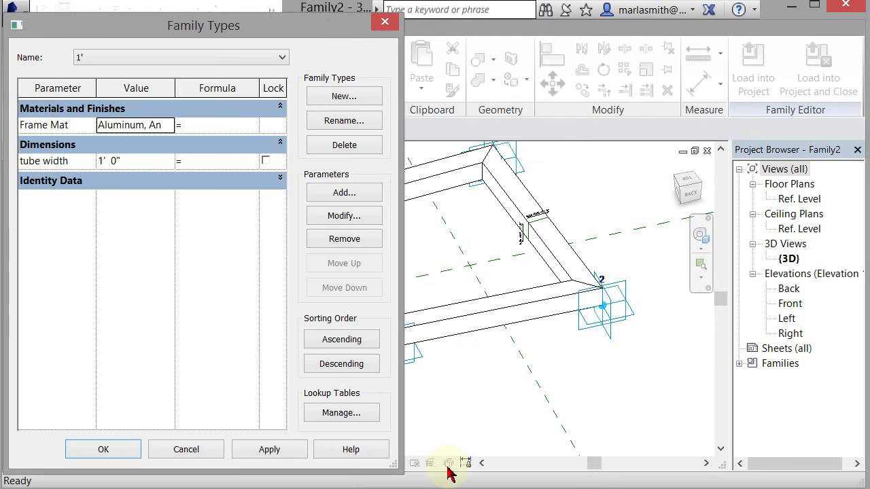
left_click(101, 452)
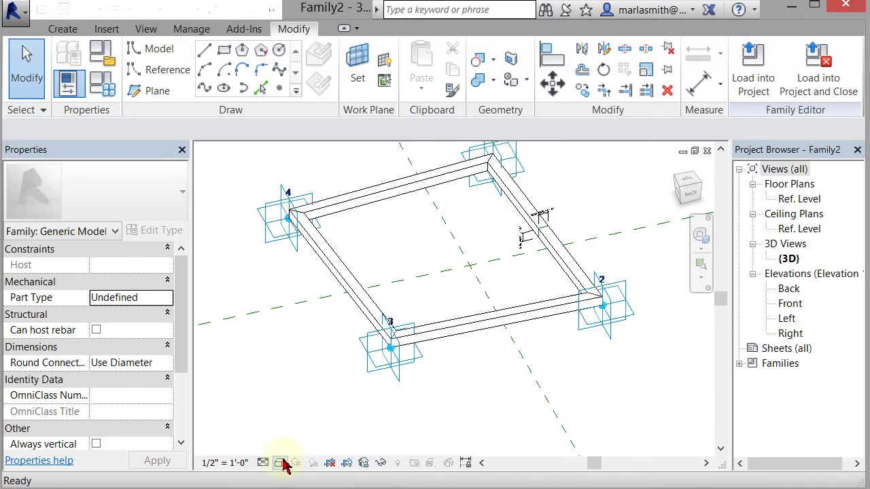
Step: Set the view to Shaded and apply the 2' family type, giving a red 2'-0" wide frame
left_click(280, 463)
left_click(315, 395)
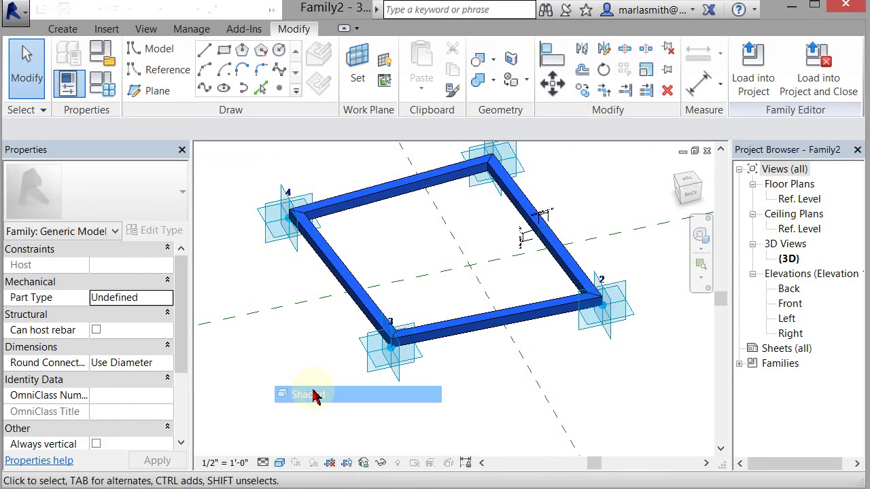
left_click(105, 85)
left_click(142, 58)
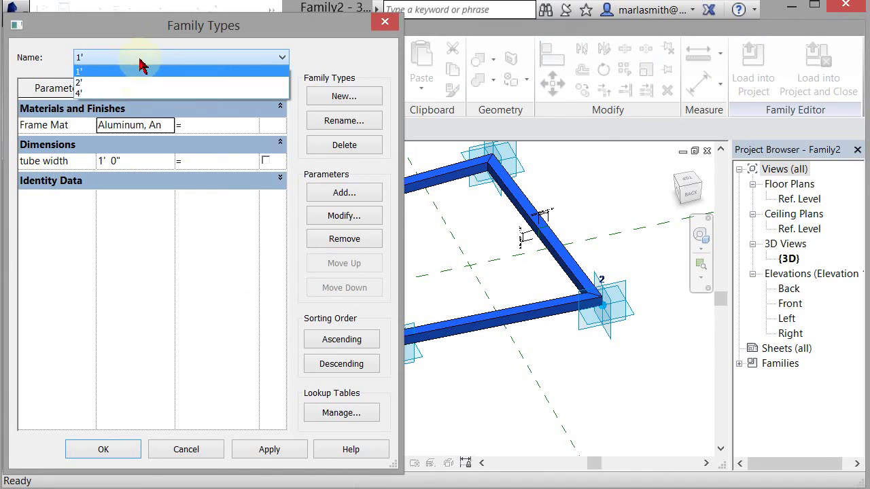
left_click(146, 84)
left_click(282, 459)
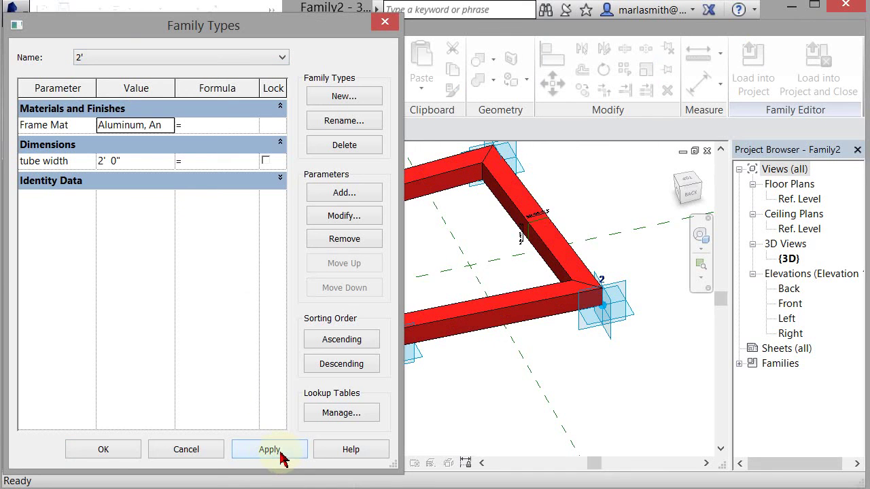
left_click(119, 452)
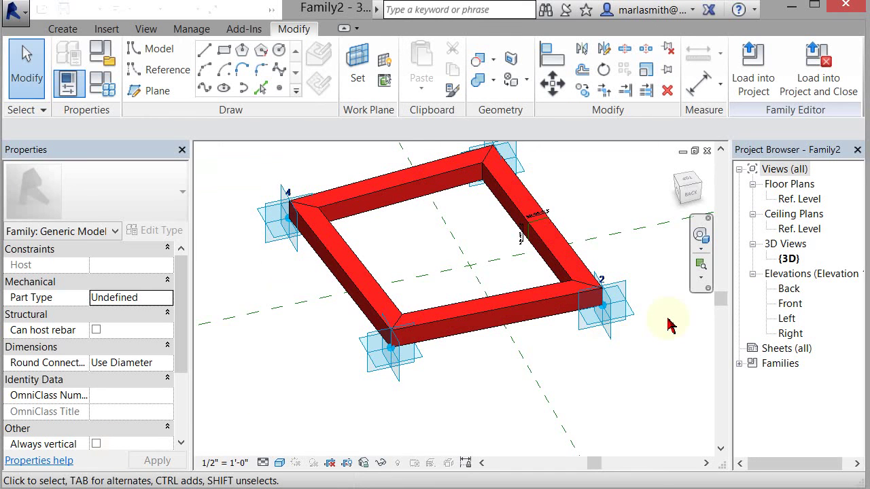